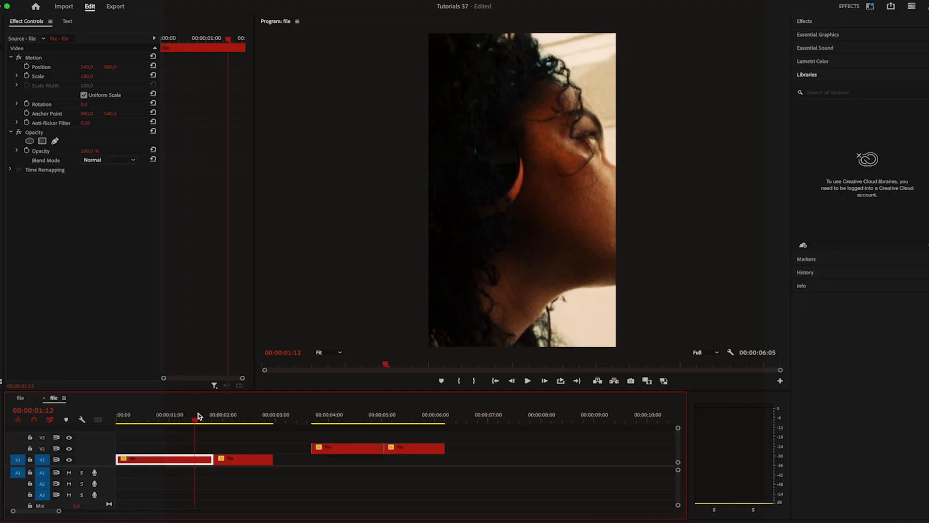
# Draw a Pen opacity mask around the sock and shoe in the first clip on the second video track
pyautogui.moveTo(198, 414); pyautogui.dragTo(329, 420)
pyautogui.click(339, 449)
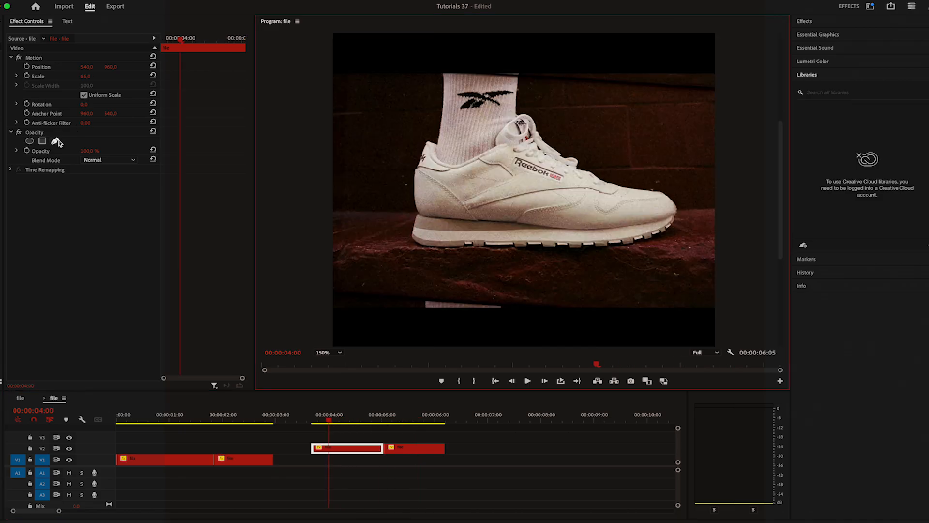
pyautogui.click(54, 140)
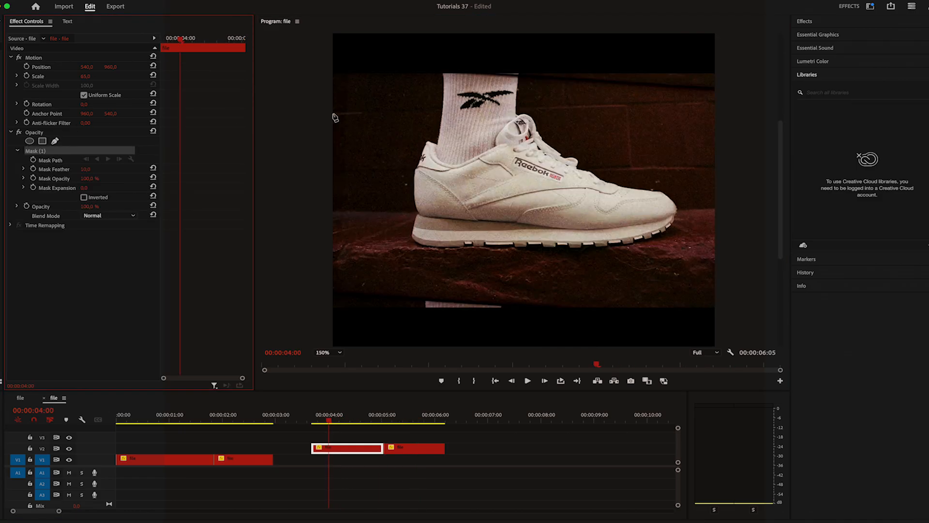
pyautogui.click(410, 75)
pyautogui.click(417, 213)
pyautogui.click(522, 248)
pyautogui.click(629, 240)
pyautogui.click(663, 203)
pyautogui.click(547, 143)
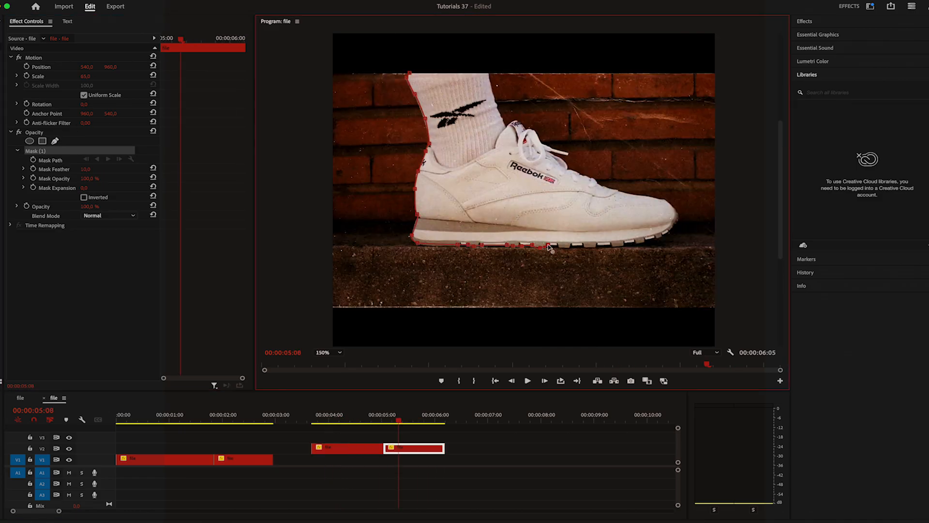
# Complete the Pen opacity mask around the sock and shoe in the second clip on the second video track
pyautogui.click(646, 245)
pyautogui.click(675, 223)
pyautogui.click(629, 194)
pyautogui.click(562, 145)
pyautogui.click(494, 72)
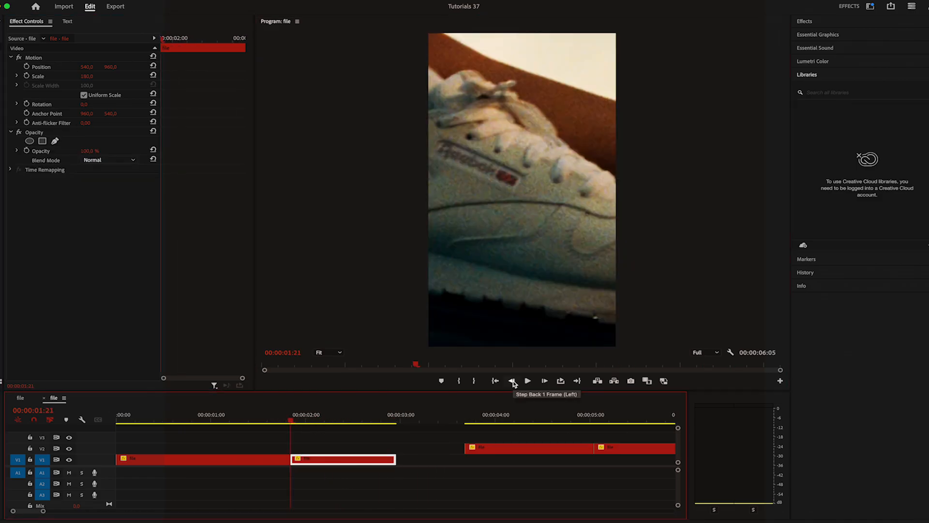
# Move the first masked shoe clip over the portrait footage at 00:00:01:01, scaled to 101 and positioned at 476, 628
pyautogui.click(514, 382)
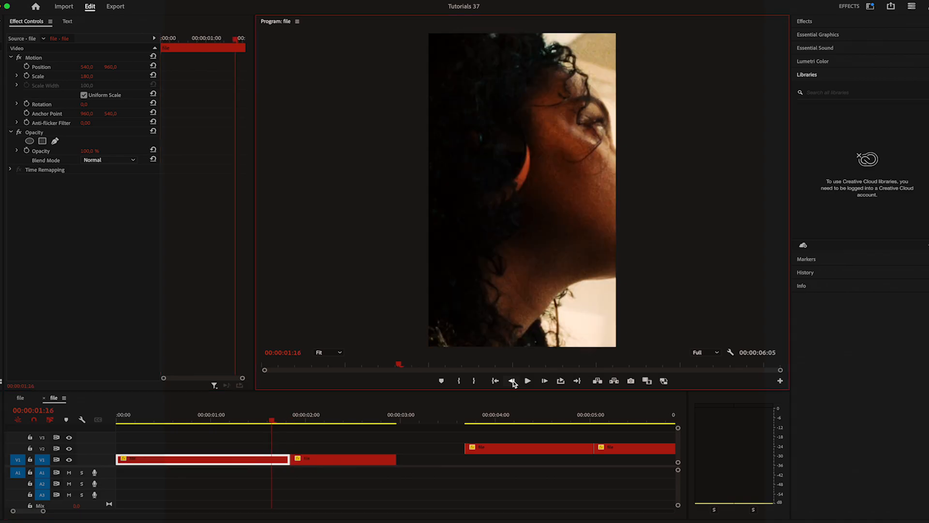
pyautogui.click(514, 382)
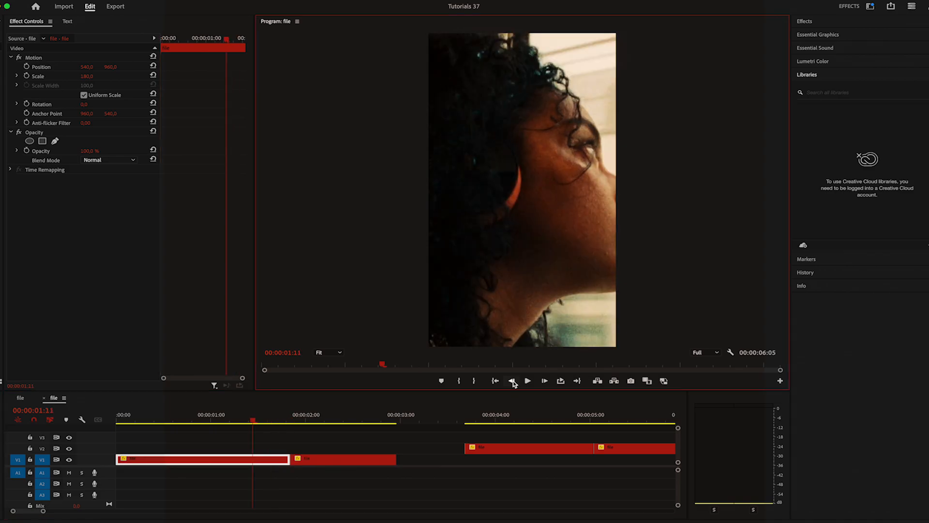
pyautogui.click(514, 383)
pyautogui.click(514, 382)
pyautogui.moveTo(496, 451); pyautogui.dragTo(245, 446)
pyautogui.moveTo(90, 76); pyautogui.dragTo(10, 67)
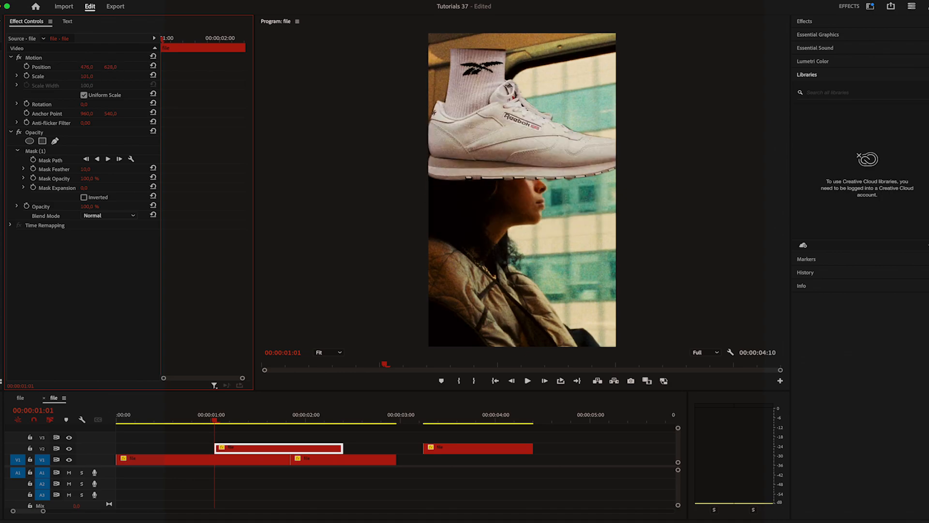
# Stack the second masked shoe clip on V3 at 00:00:01:01, shorten it, rotate it 180° and shift it to the lower part of the frame
pyautogui.moveTo(442, 449); pyautogui.dragTo(232, 441)
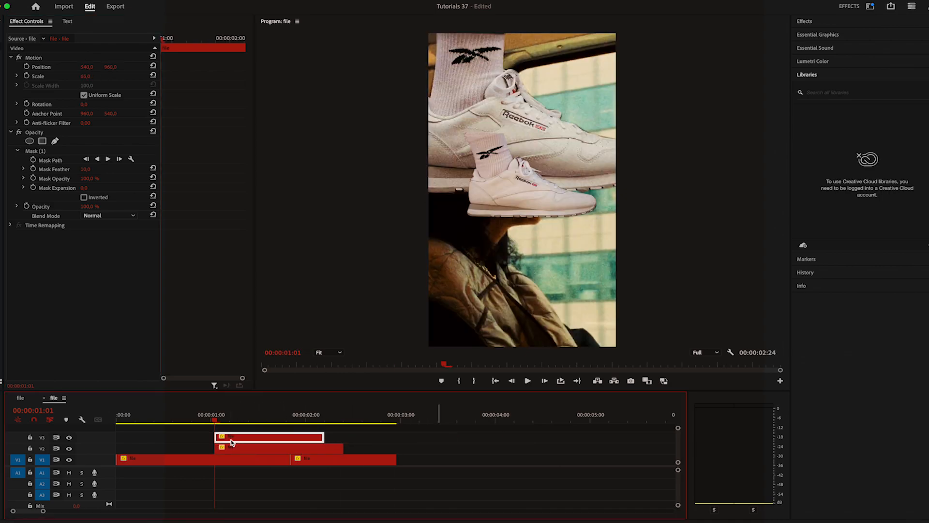
pyautogui.moveTo(324, 438); pyautogui.dragTo(286, 437)
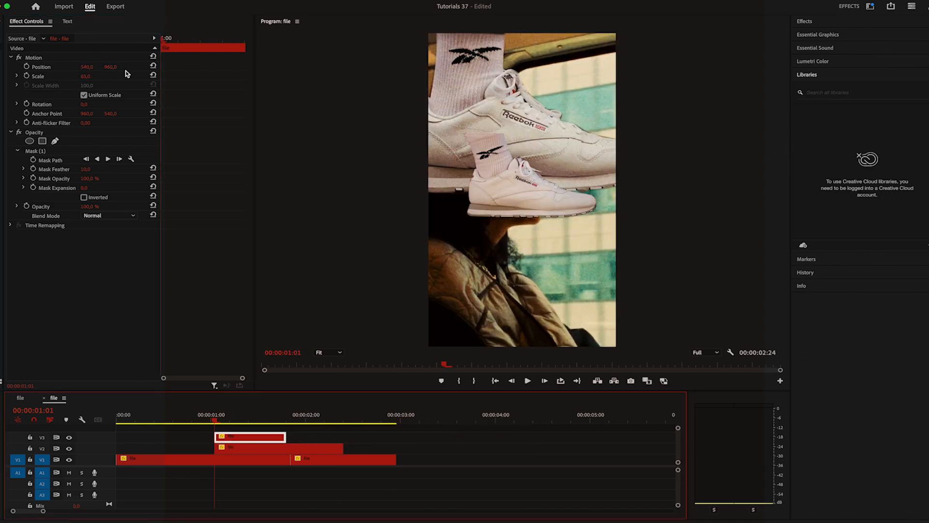
pyautogui.click(84, 104)
pyautogui.write('180')
pyautogui.press('Return')
pyautogui.moveTo(111, 67); pyautogui.dragTo(386, 66)
# Scale the flipped shoe to 124 and shorten both shoe clips so they end at about 00:00:01:16
pyautogui.click(251, 447)
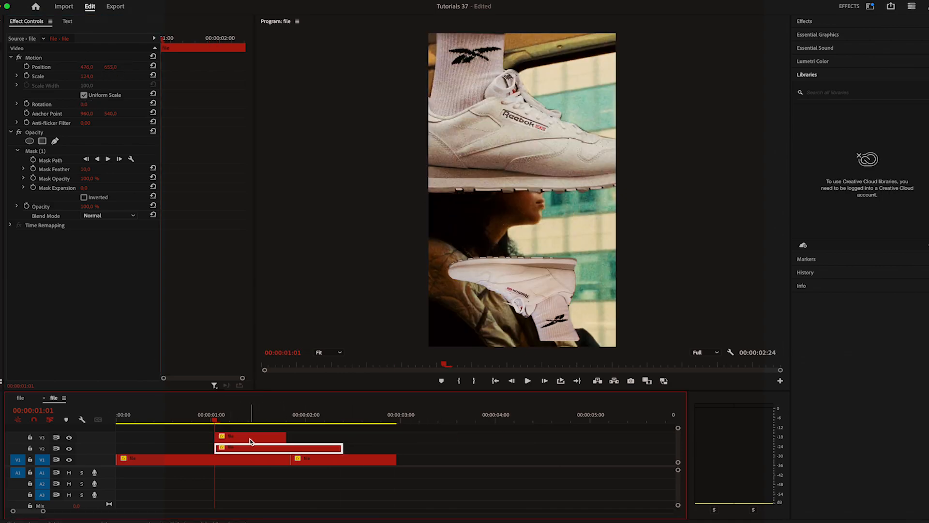
pyautogui.moveTo(342, 448); pyautogui.dragTo(286, 447)
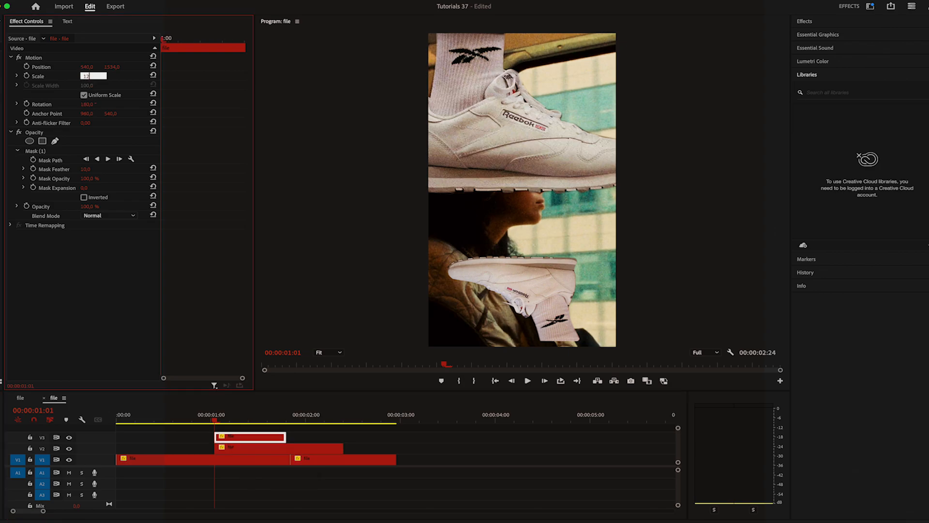
pyautogui.moveTo(87, 76); pyautogui.dragTo(126, 66)
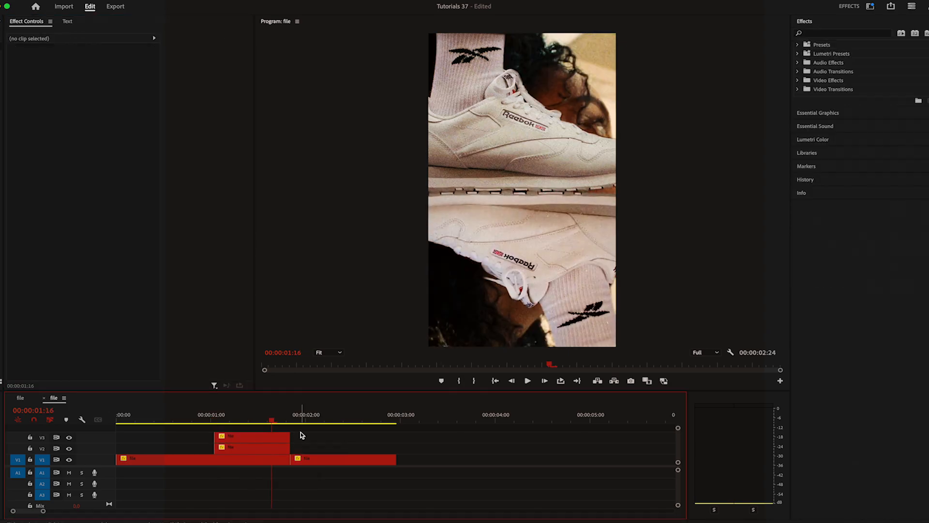
pyautogui.moveTo(301, 435); pyautogui.dragTo(269, 447)
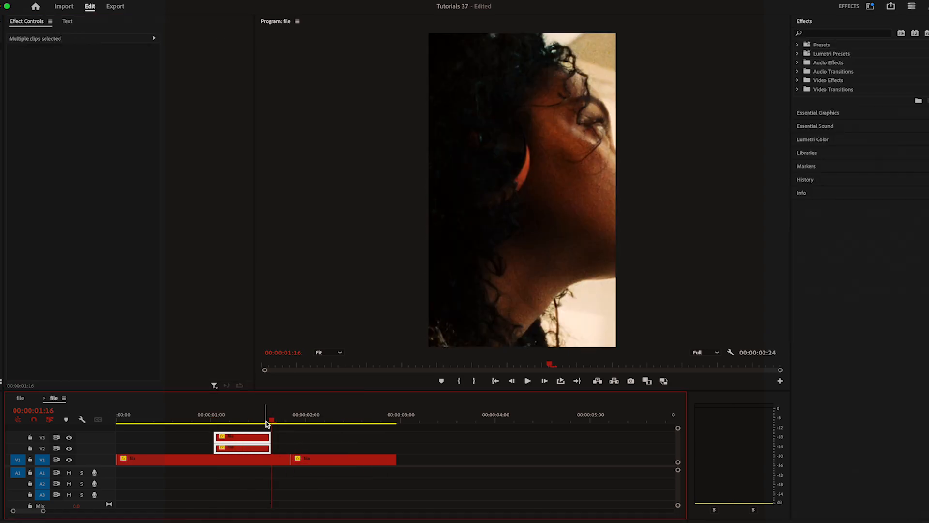
# Split both stacked shoe clips at 00:00:01:13
pyautogui.click(266, 424)
pyautogui.click(514, 381)
pyautogui.click(514, 381)
pyautogui.click(514, 381)
pyautogui.press('c')
pyautogui.click(261, 438)
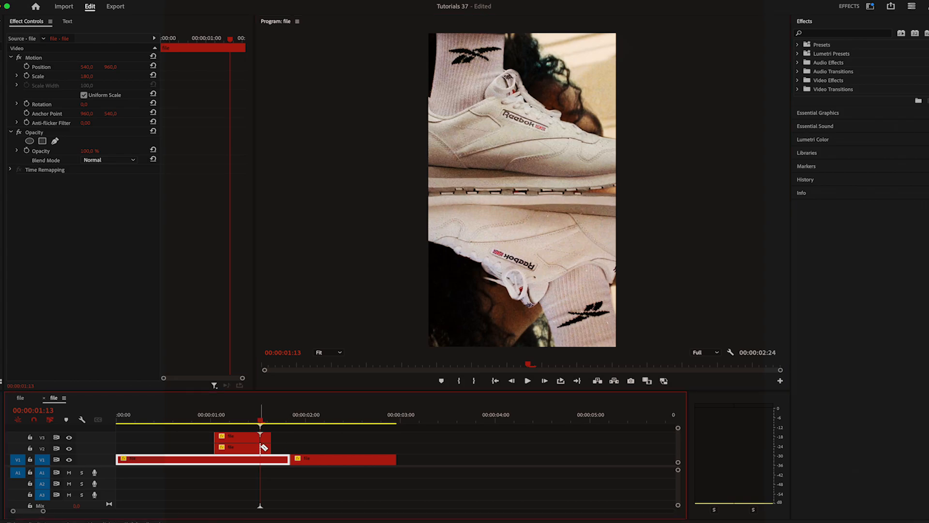
# Spread the two shoes apart in their earlier segments, lowering the flipped one and raising the upright one to a vertical position of 488
pyautogui.moveTo(261, 419); pyautogui.dragTo(257, 419)
pyautogui.click(255, 437)
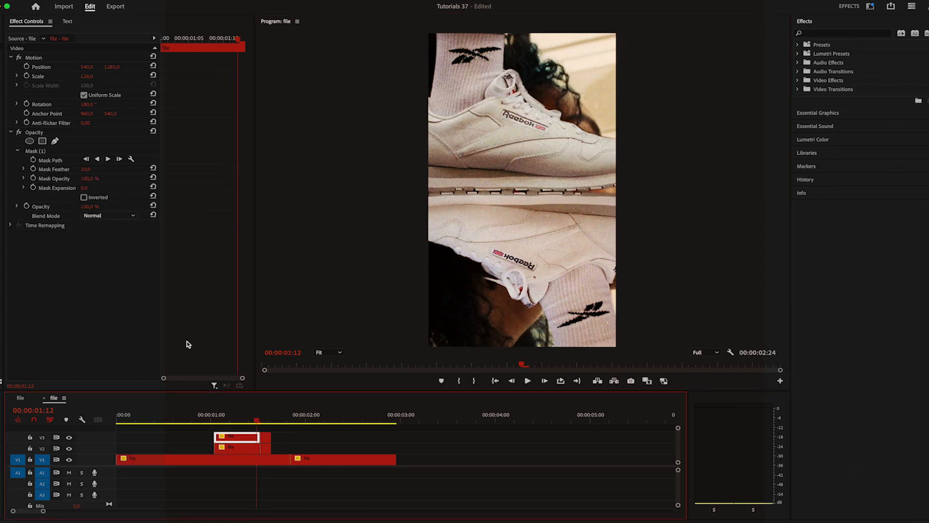
pyautogui.moveTo(110, 67)
pyautogui.mouseDown()
pyautogui.moveTo(239, 67)
pyautogui.moveTo(73, 67)
pyautogui.moveTo(114, 67)
pyautogui.mouseUp()
pyautogui.click(232, 448)
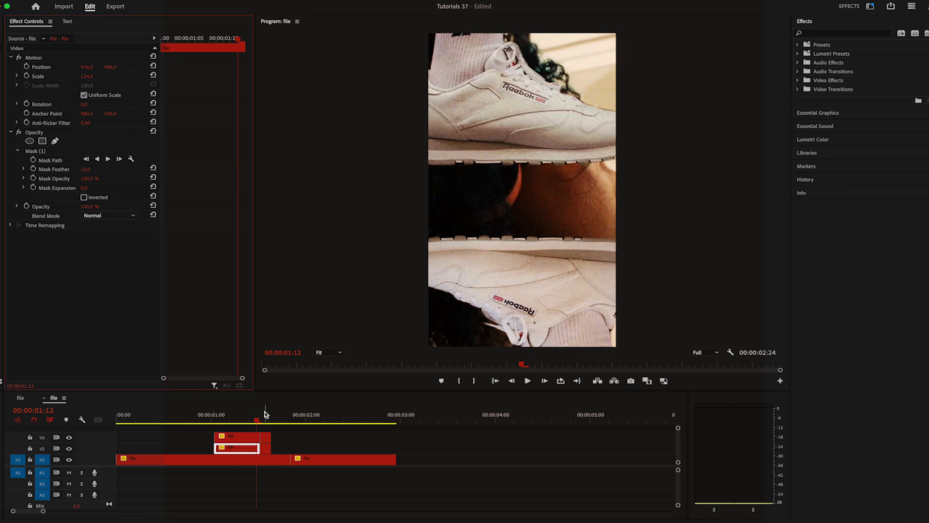
# Move the flipped shoe to a vertical position of 1487 at 00:00:01:10 and play back the sequence
pyautogui.click(545, 381)
pyautogui.click(512, 381)
pyautogui.click(511, 380)
pyautogui.click(511, 381)
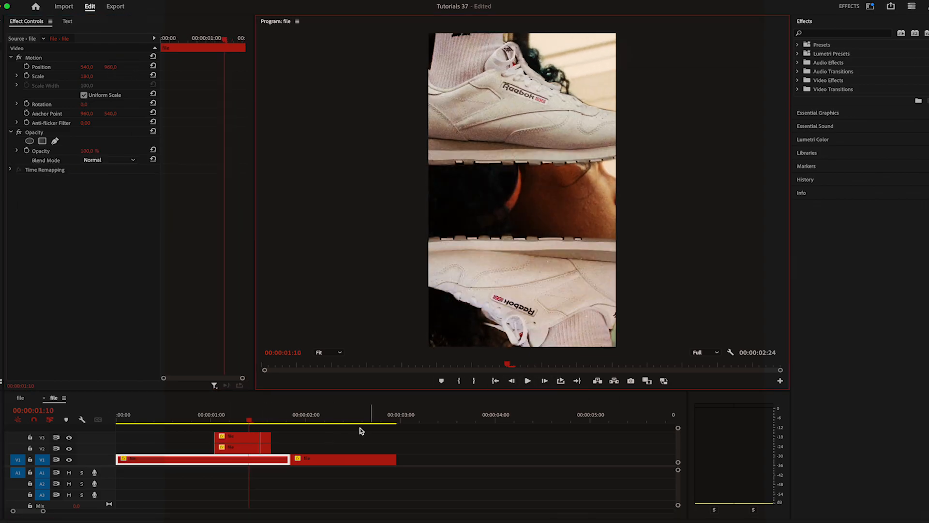
pyautogui.click(247, 438)
pyautogui.moveTo(116, 67); pyautogui.dragTo(99, 67)
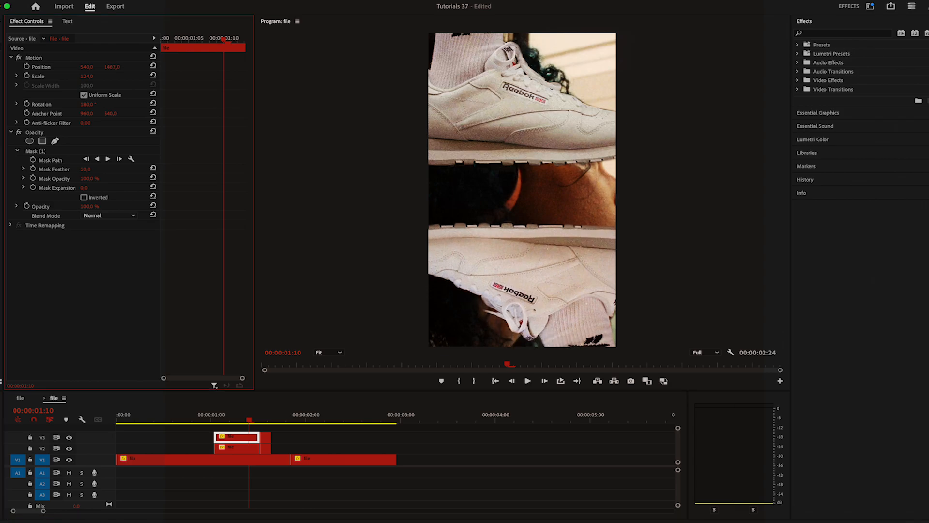
pyautogui.click(496, 381)
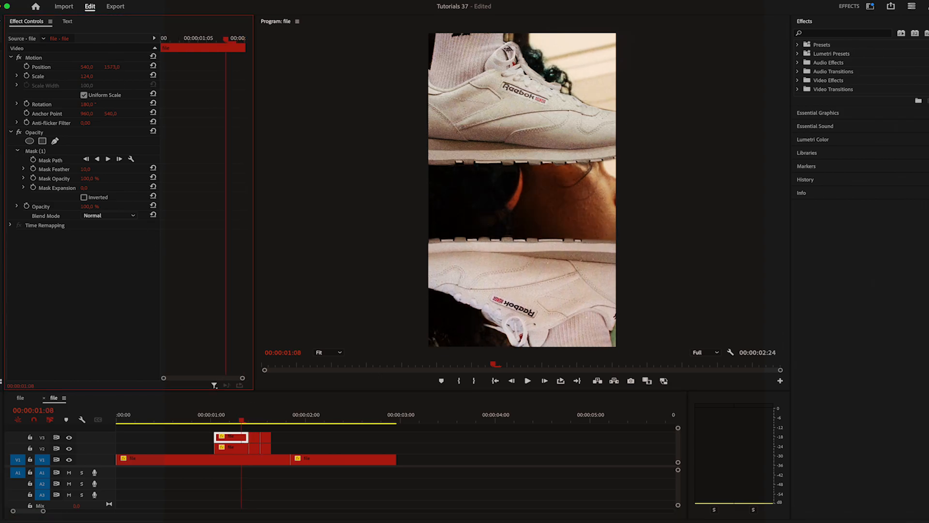
pyautogui.press('space')
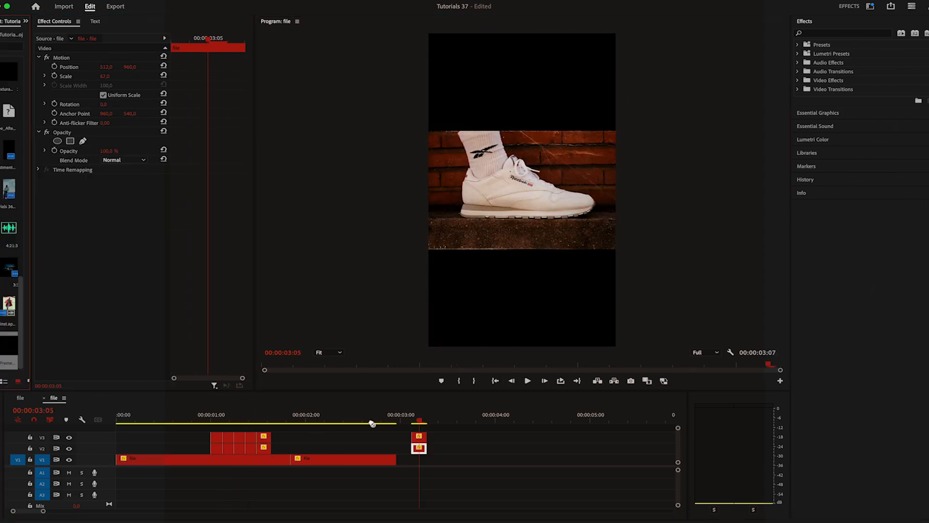
# Place Film Frame 1.png above the unmasked shoe clips, scale it to 25 and widen it around the shoe
pyautogui.moveTo(32, 355); pyautogui.dragTo(3, 356)
pyautogui.click(461, 427)
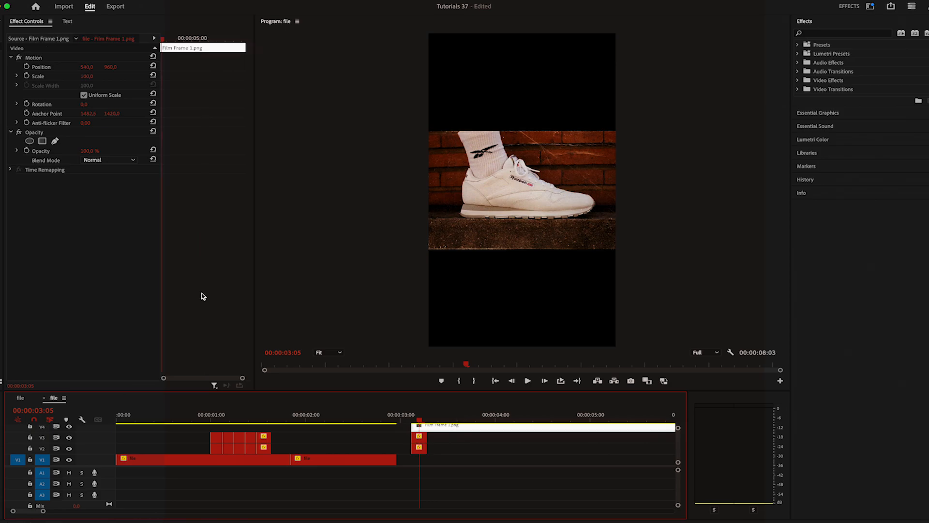
pyautogui.moveTo(84, 77); pyautogui.dragTo(48, 76)
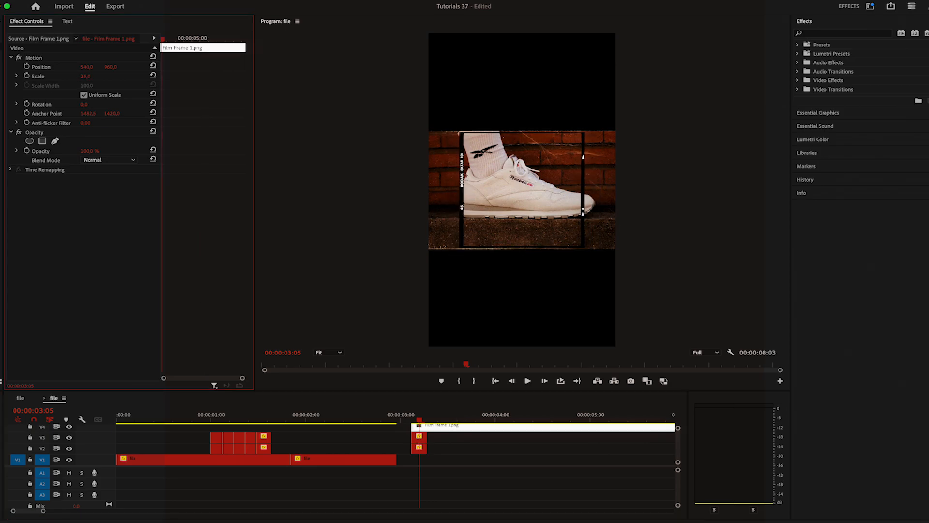
pyautogui.click(333, 357)
pyautogui.click(328, 412)
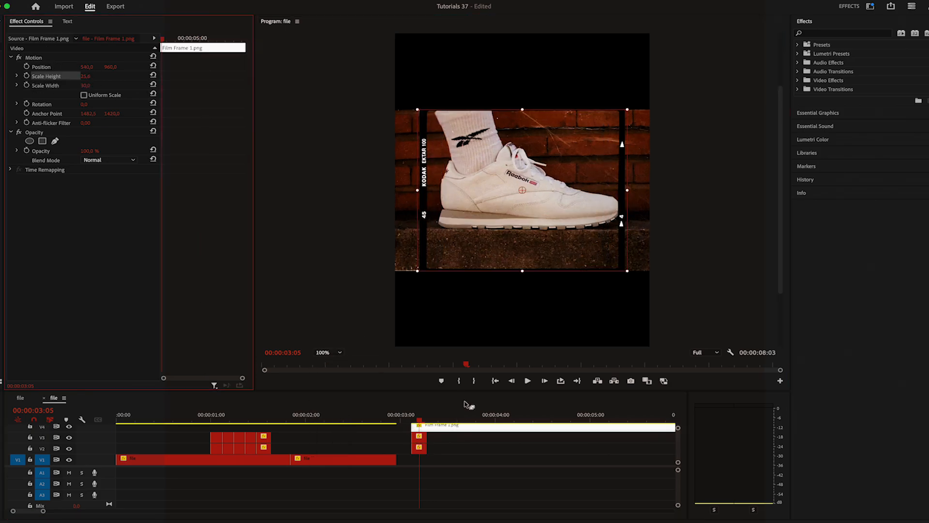
pyautogui.click(466, 489)
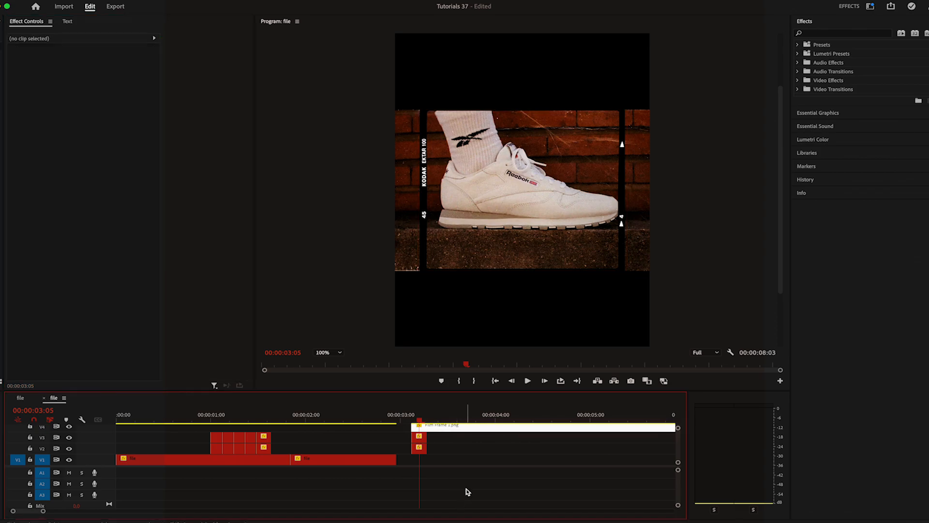
# Apply the Crop effect to the shoe clip and crop it to the film frame, about 19.7% on the left and 14.9% on the right
pyautogui.click(831, 34)
pyautogui.write('crop')
pyautogui.moveTo(831, 99); pyautogui.dragTo(419, 437)
pyautogui.moveTo(361, 189); pyautogui.dragTo(424, 190)
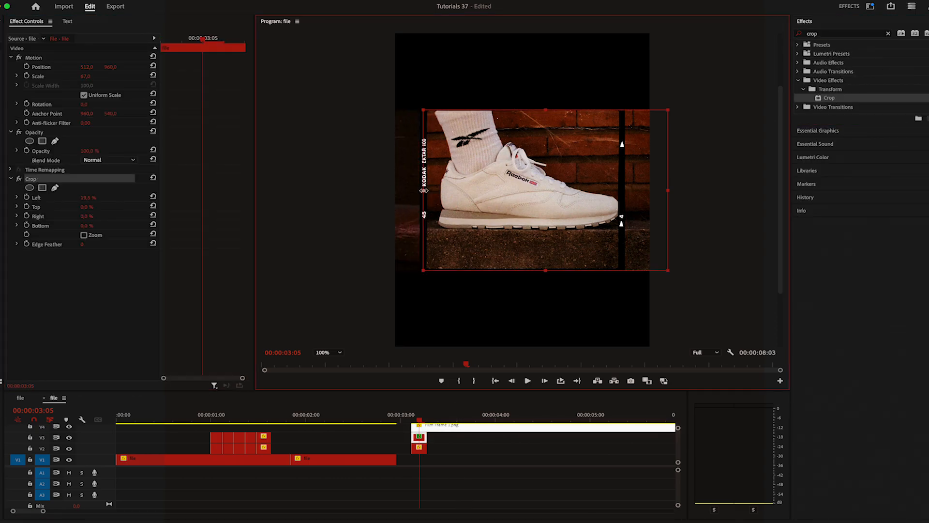
pyautogui.moveTo(668, 190); pyautogui.dragTo(622, 190)
pyautogui.click(462, 478)
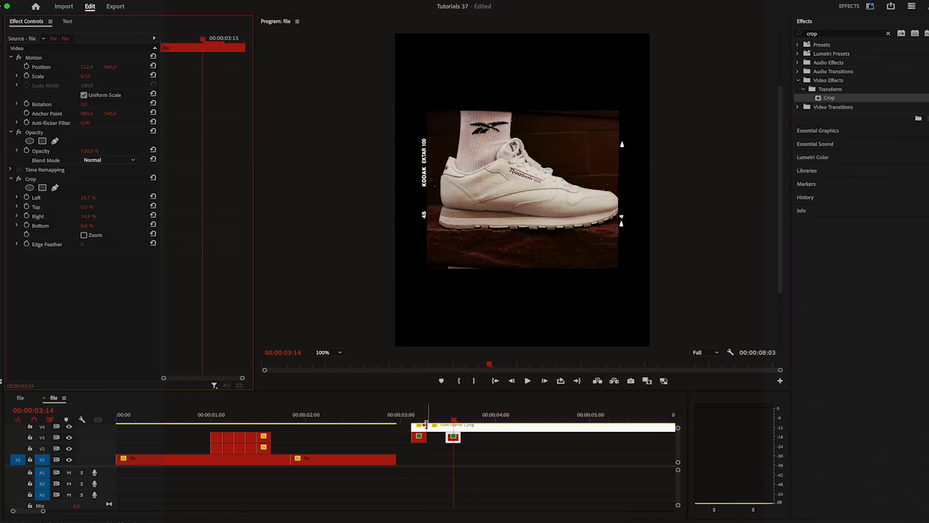
# Split the long Film Frame 1.png overlay to match the shoe clips and delete the excess piece
pyautogui.moveTo(427, 428)
pyautogui.mouseDown()
pyautogui.moveTo(446, 428)
pyautogui.moveTo(422, 429)
pyautogui.mouseUp()
pyautogui.press('c')
pyautogui.click(461, 429)
pyautogui.click(465, 427)
pyautogui.press('Delete')
# Nest each shoe clip together with its film frame, as Nested Sequence 01 and Nested Sequence 02
pyautogui.moveTo(426, 429)
pyautogui.mouseDown()
pyautogui.moveTo(483, 439)
pyautogui.moveTo(429, 429)
pyautogui.mouseUp()
pyautogui.rightClick(429, 431)
pyautogui.click(463, 309)
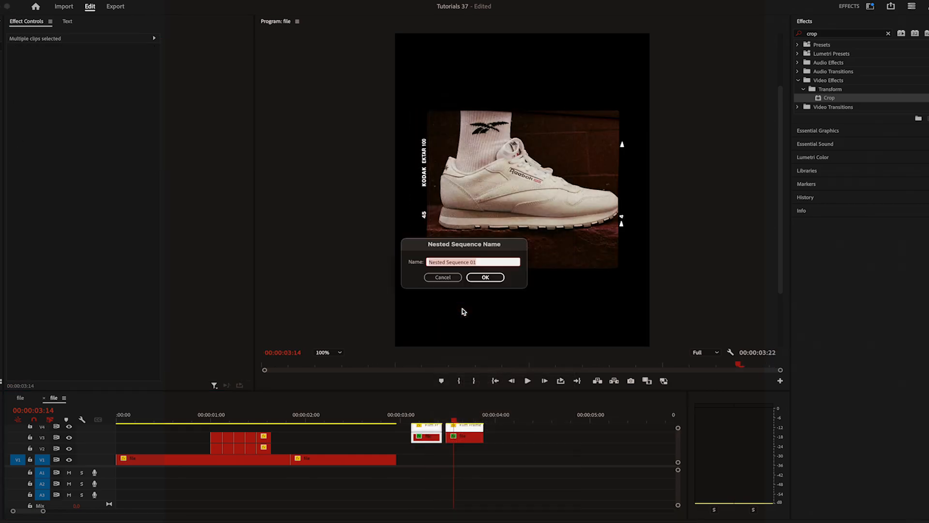
pyautogui.click(484, 277)
pyautogui.rightClick(468, 431)
pyautogui.click(498, 307)
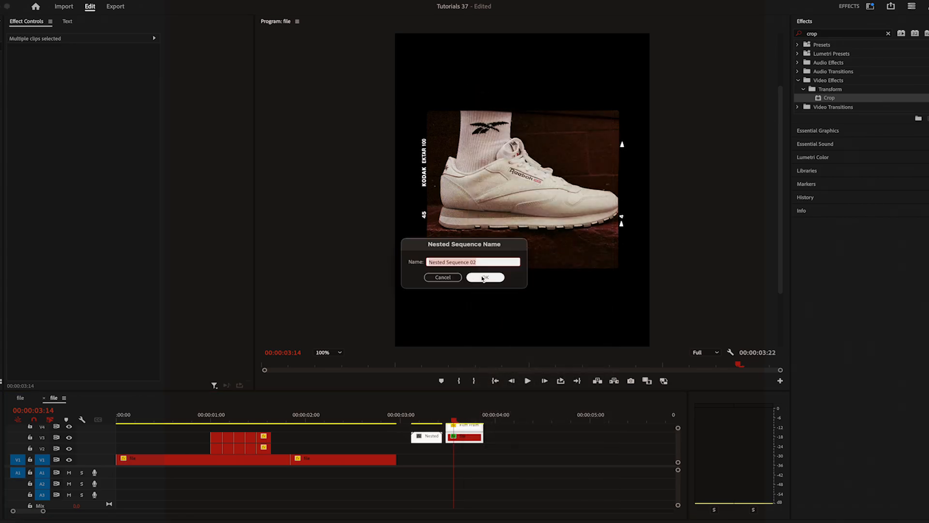
pyautogui.click(484, 276)
# Stack the two nested sequences on V2 and V3 and raise Nested Sequence 02 to a vertical position of 568
pyautogui.moveTo(433, 442); pyautogui.dragTo(474, 436)
pyautogui.click(469, 438)
pyautogui.click(461, 419)
pyautogui.moveTo(113, 68); pyautogui.dragTo(14, 69)
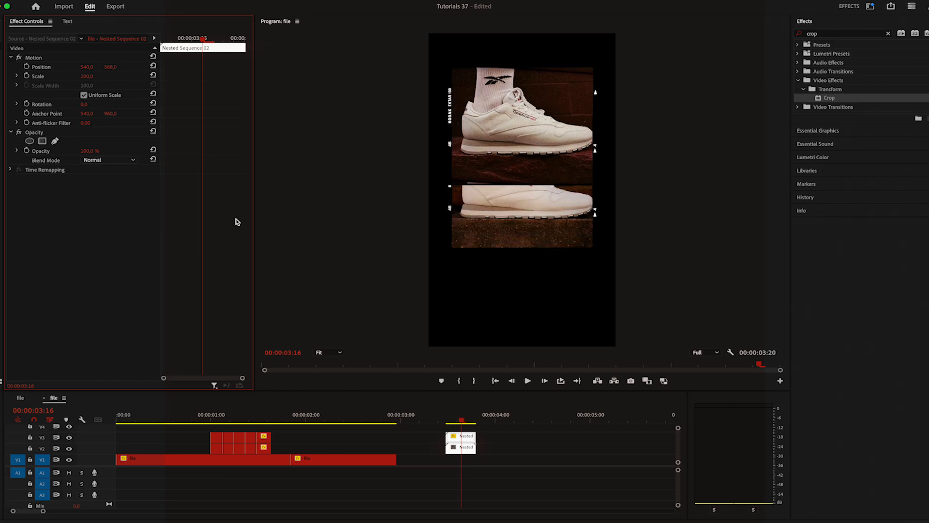
# Lower Nested Sequence 01 beneath the upright framed shoe and rotate it 180°
pyautogui.click(457, 449)
pyautogui.moveTo(111, 67); pyautogui.dragTo(196, 67)
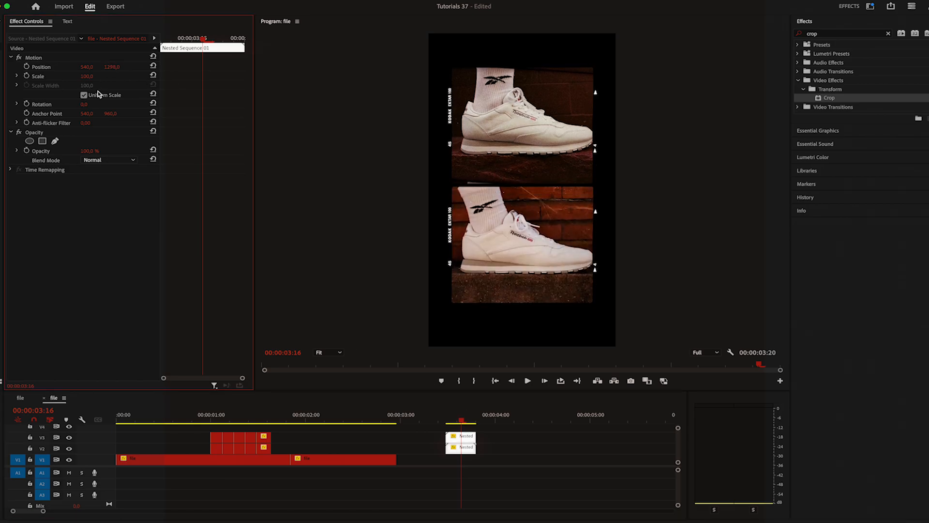
pyautogui.write('180')
pyautogui.press('Return')
pyautogui.moveTo(112, 67); pyautogui.dragTo(120, 67)
# Nest the two stacked framed shoes together into a single sequence
pyautogui.moveTo(493, 428); pyautogui.dragTo(466, 453)
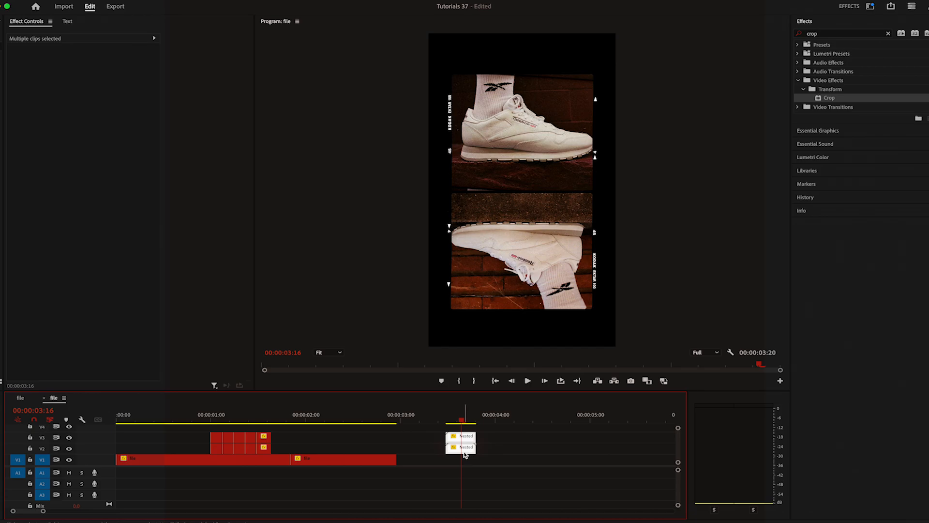
pyautogui.rightClick(464, 454)
pyautogui.click(488, 305)
pyautogui.press('Return')
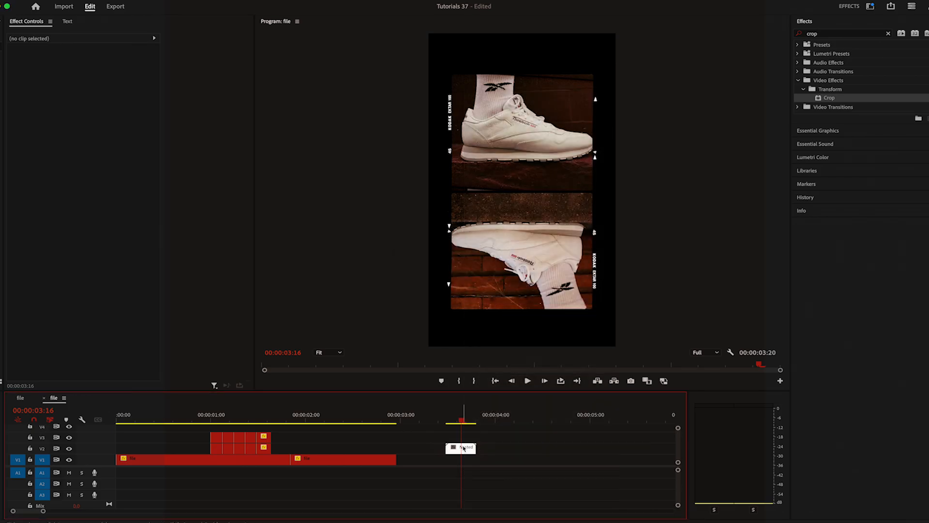
# Move the combined nested sequence onto V2 over the portrait footage, starting at 00:00:01:16 right after the shoe cutouts
pyautogui.moveTo(463, 448); pyautogui.dragTo(286, 442)
pyautogui.click(279, 421)
pyautogui.click(272, 420)
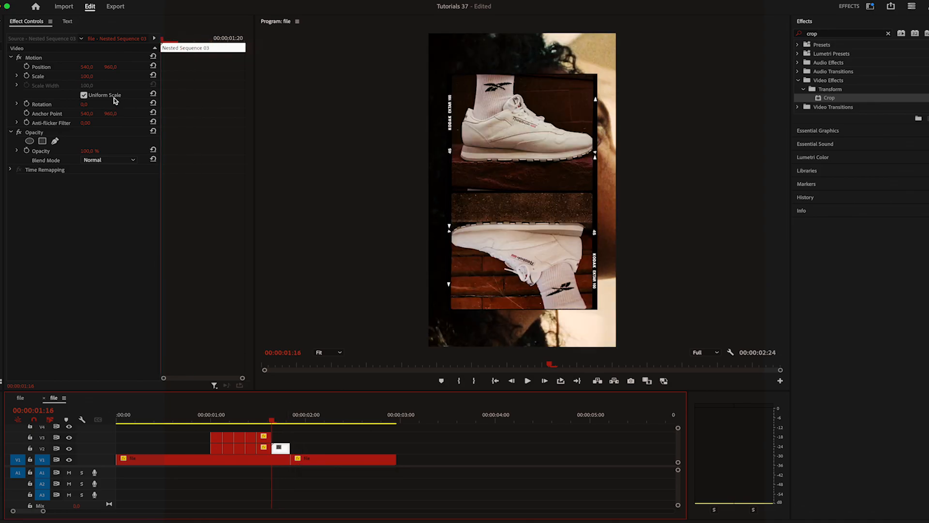
# Tilt Nested Sequence 03 and split it at 00:00:01:19, with the second piece at scale 60 and rotation -13°, and play back the result
pyautogui.moveTo(84, 104)
pyautogui.mouseDown()
pyautogui.moveTo(78, 76)
pyautogui.moveTo(91, 105)
pyautogui.moveTo(96, 76)
pyautogui.moveTo(73, 76)
pyautogui.moveTo(86, 105)
pyautogui.mouseUp()
pyautogui.click(547, 382)
pyautogui.click(547, 382)
pyautogui.click(547, 382)
pyautogui.press('c')
pyautogui.click(284, 449)
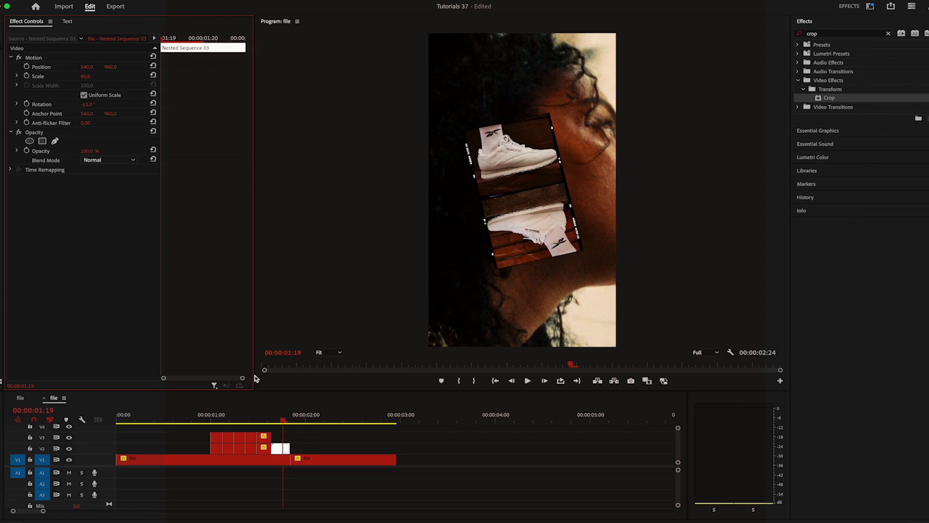
pyautogui.click(288, 416)
pyautogui.click(200, 417)
pyautogui.click(527, 380)
pyautogui.press('space')
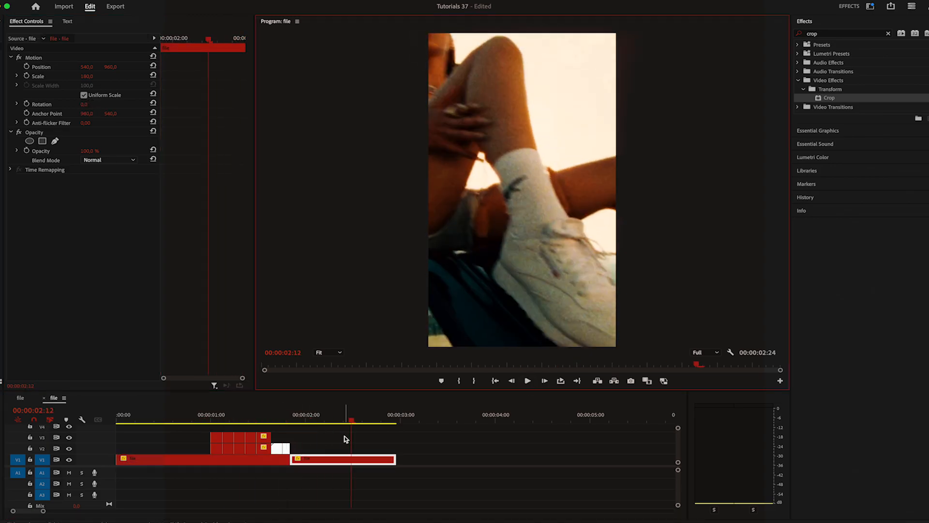
# Select the shoe overlay clips, shift them slightly along the timeline and play back the sequence
pyautogui.click(291, 416)
pyautogui.click(294, 417)
pyautogui.moveTo(292, 446); pyautogui.dragTo(213, 449)
pyautogui.moveTo(265, 444); pyautogui.dragTo(272, 444)
pyautogui.click(203, 417)
pyautogui.click(528, 380)
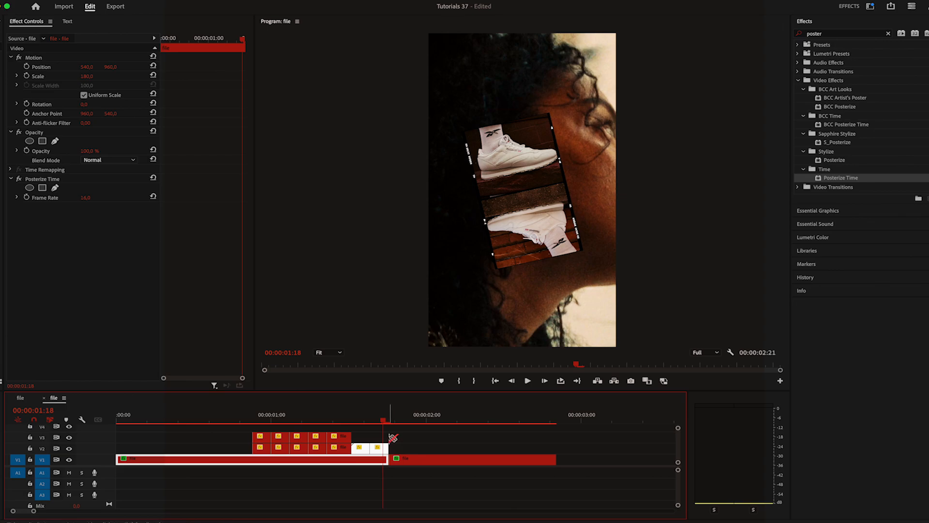
# Split short pieces of the base footage on both sides of the edit near 00:00:01:18 and copy them onto V3
pyautogui.moveTo(384, 463); pyautogui.dragTo(393, 460)
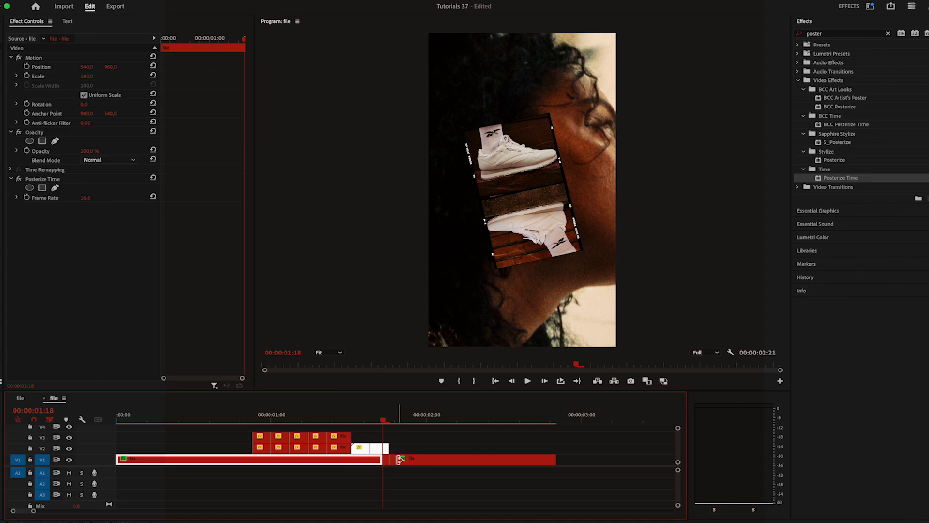
pyautogui.moveTo(392, 470); pyautogui.dragTo(387, 432)
# Nest the short copied pieces on V3 and set the nest's blend mode to Linear Dodge (Add)
pyautogui.rightClick(387, 431)
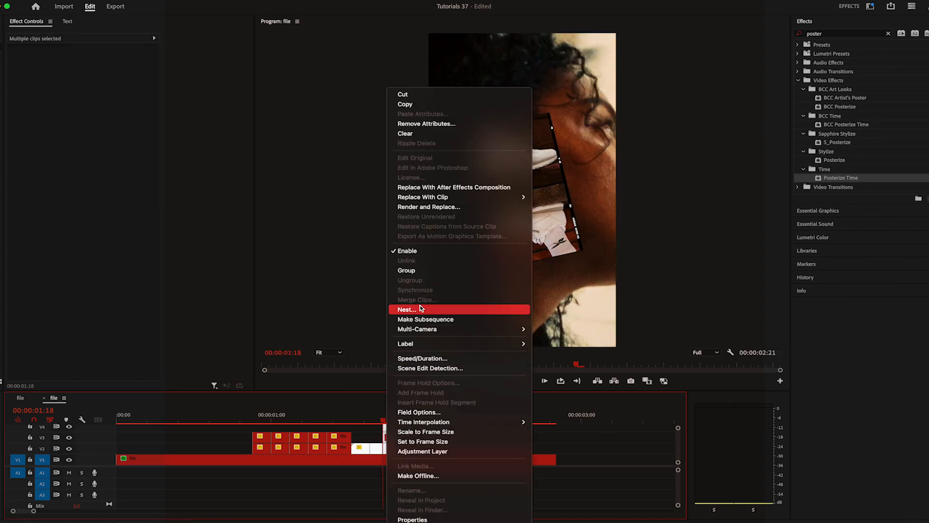
pyautogui.click(394, 307)
pyautogui.press('Return')
pyautogui.click(112, 160)
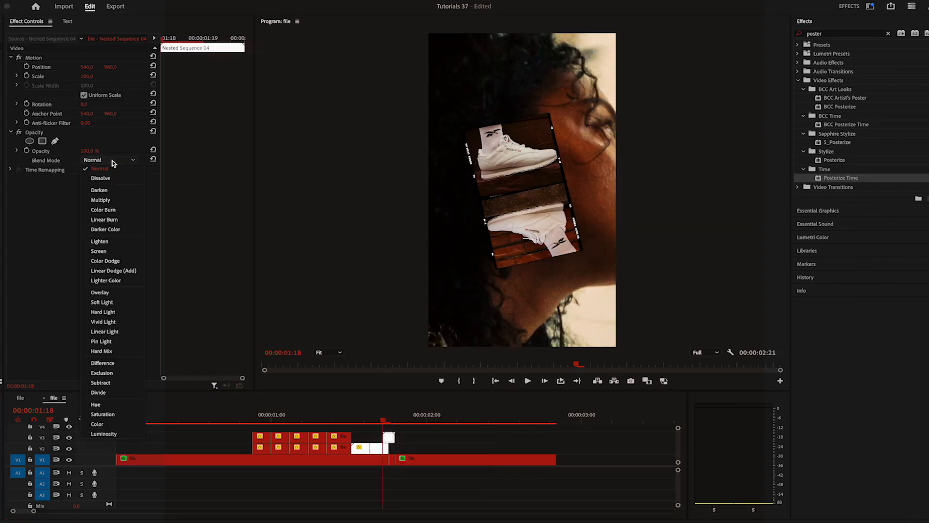
pyautogui.click(113, 270)
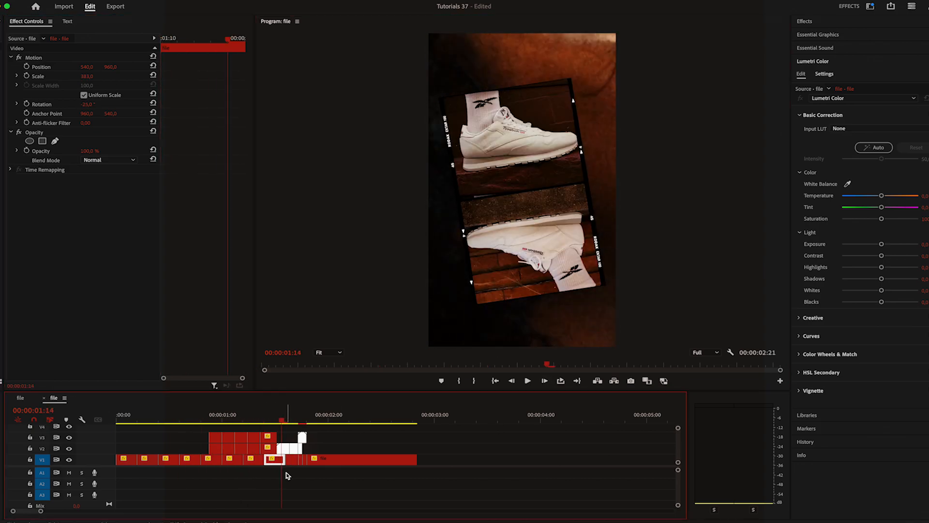
# Nest the base footage pieces before the edit on V1, apply Posterize Time at frame rate 12 and play back the nest
pyautogui.moveTo(288, 476); pyautogui.dragTo(137, 456)
pyautogui.rightClick(136, 461)
pyautogui.click(191, 310)
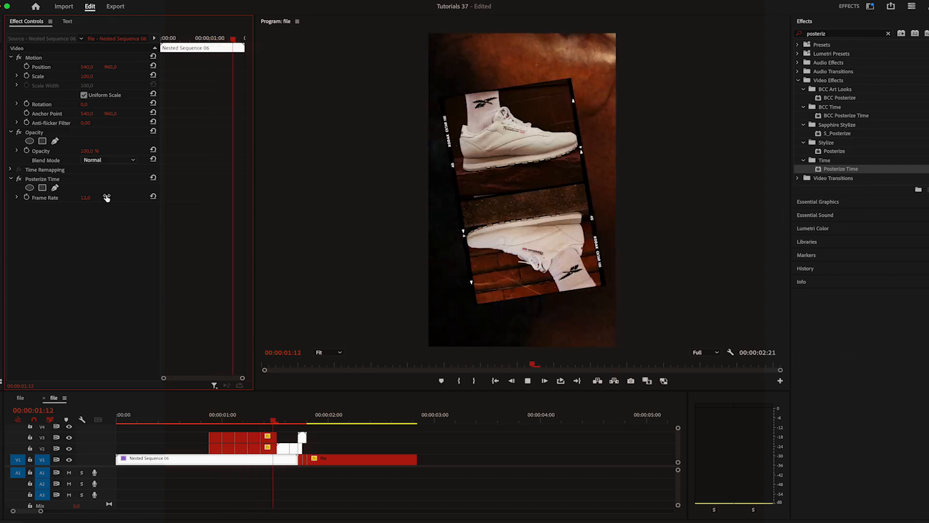
pyautogui.click(182, 424)
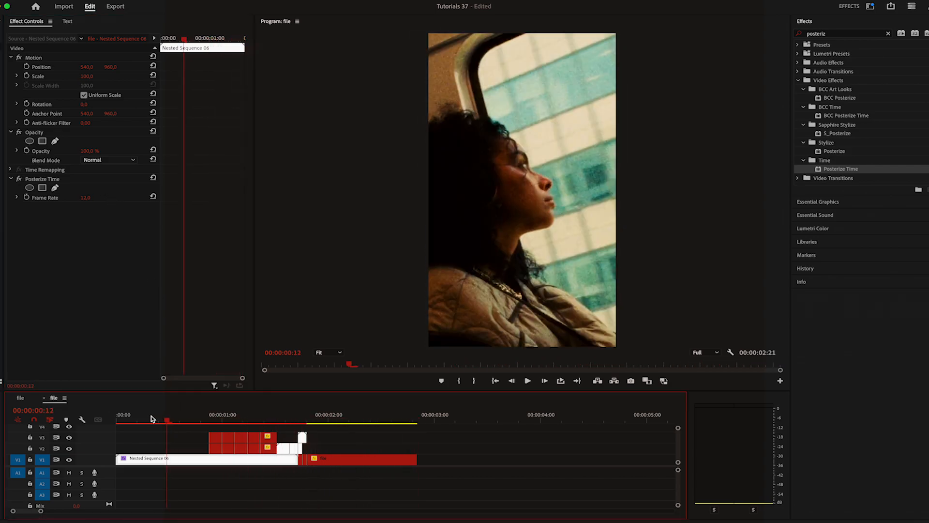
# Inside Nested Sequence 06, delete the clips after the one-second mark and put duplicates of the first second's clips in their place
pyautogui.doubleClick(213, 460)
pyautogui.moveTo(215, 423)
pyautogui.mouseDown()
pyautogui.moveTo(158, 425)
pyautogui.moveTo(215, 424)
pyautogui.mouseUp()
pyautogui.moveTo(308, 439); pyautogui.dragTo(251, 458)
pyautogui.press('Delete')
pyautogui.moveTo(339, 461); pyautogui.dragTo(319, 463)
# Nest the duplicated clips, reverse the nest's speed and play back the main sequence
pyautogui.moveTo(349, 441); pyautogui.dragTo(236, 463)
pyautogui.rightClick(235, 462)
pyautogui.click(277, 310)
pyautogui.press('Return')
pyautogui.rightClick(240, 460)
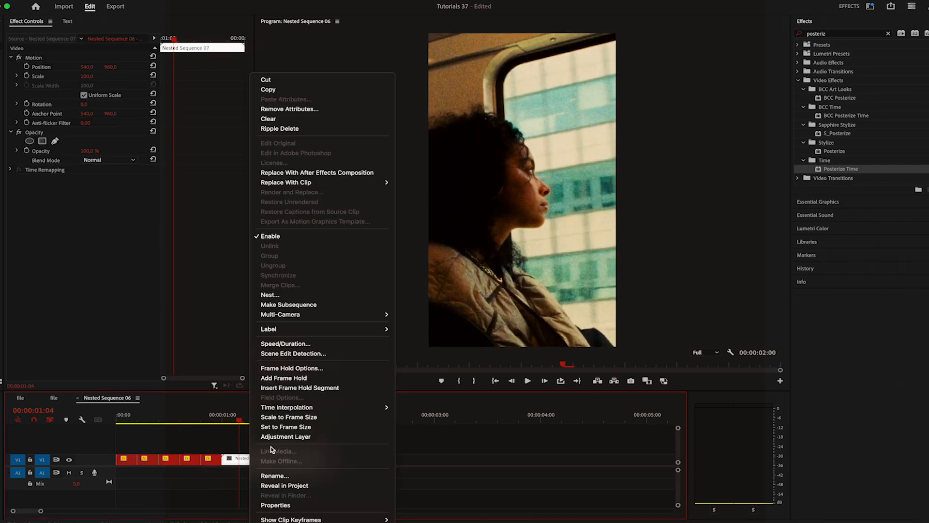
pyautogui.click(306, 346)
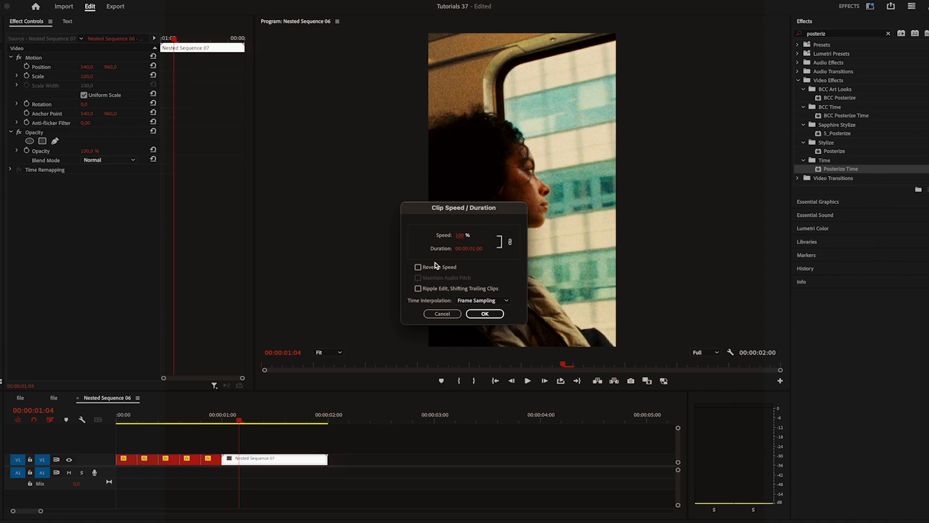
pyautogui.click(435, 266)
pyautogui.click(484, 314)
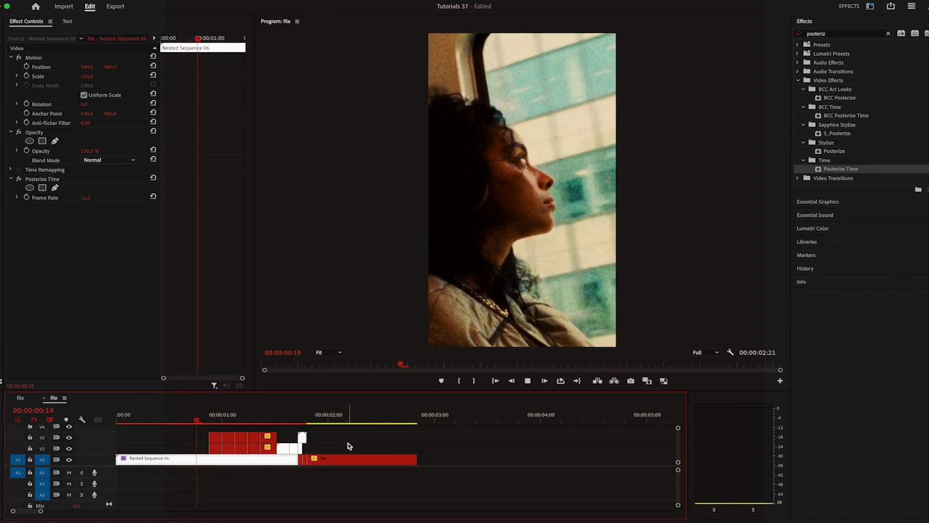
pyautogui.click(300, 410)
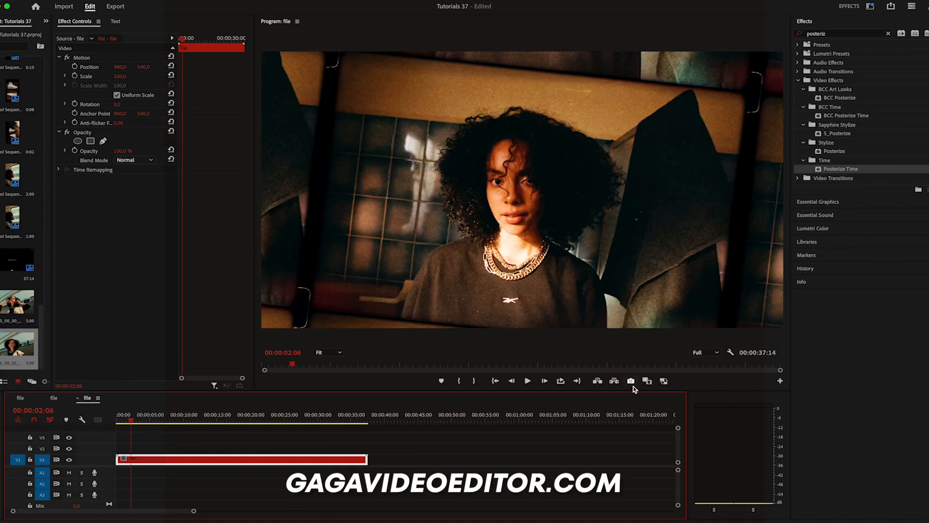
# Export a still frame of the portrait at 00:00:02:06 and move on to another moment of the footage
pyautogui.click(631, 381)
pyautogui.press('Return')
pyautogui.moveTo(194, 511); pyautogui.dragTo(133, 512)
pyautogui.moveTo(188, 417); pyautogui.dragTo(197, 420)
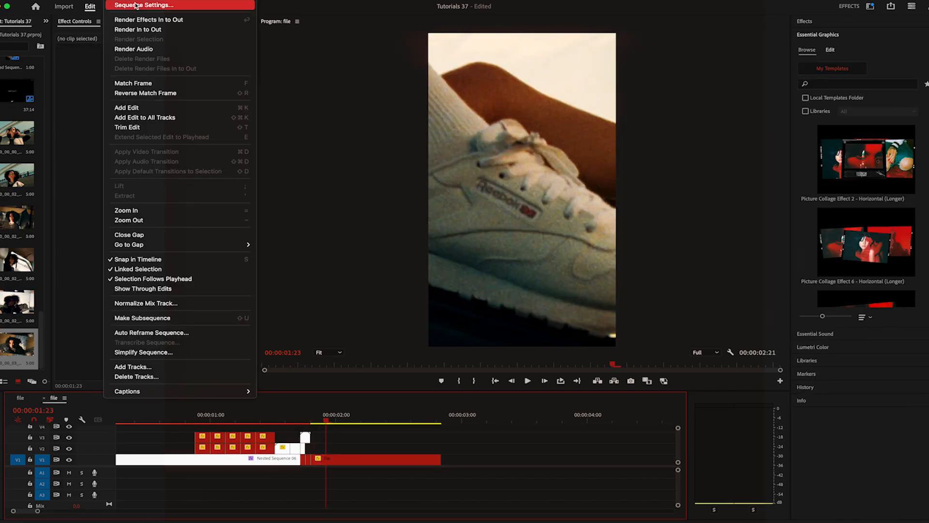
# Check the edit's frame size in its sequence settings and search the graphics templates for "vertical"
pyautogui.click(146, 7)
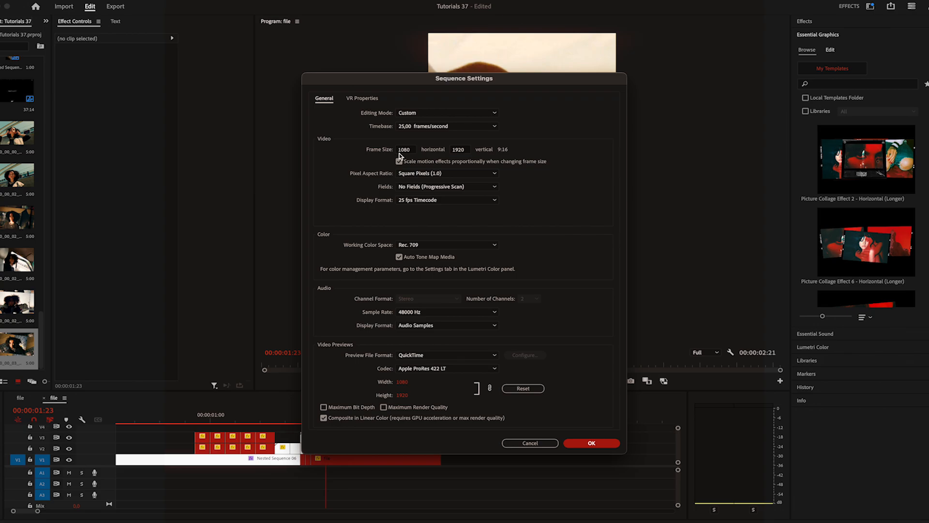
pyautogui.click(517, 443)
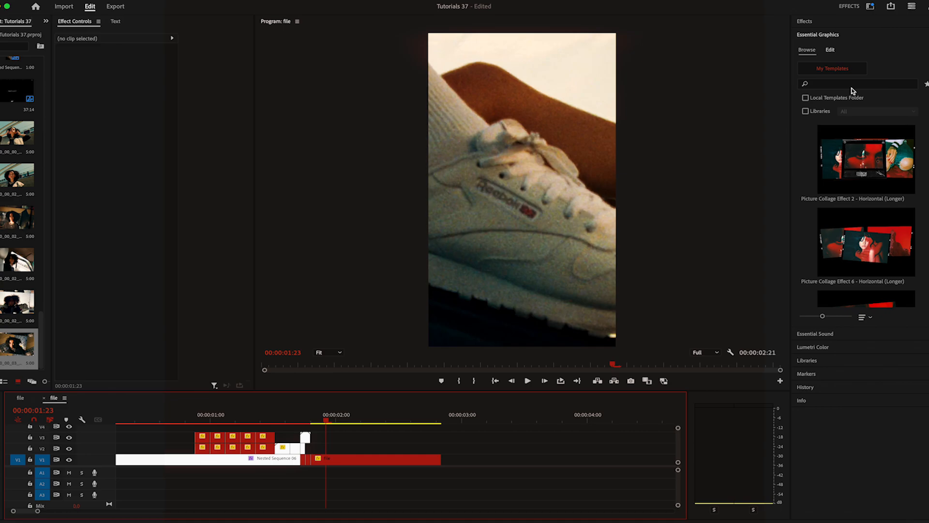
pyautogui.click(855, 86)
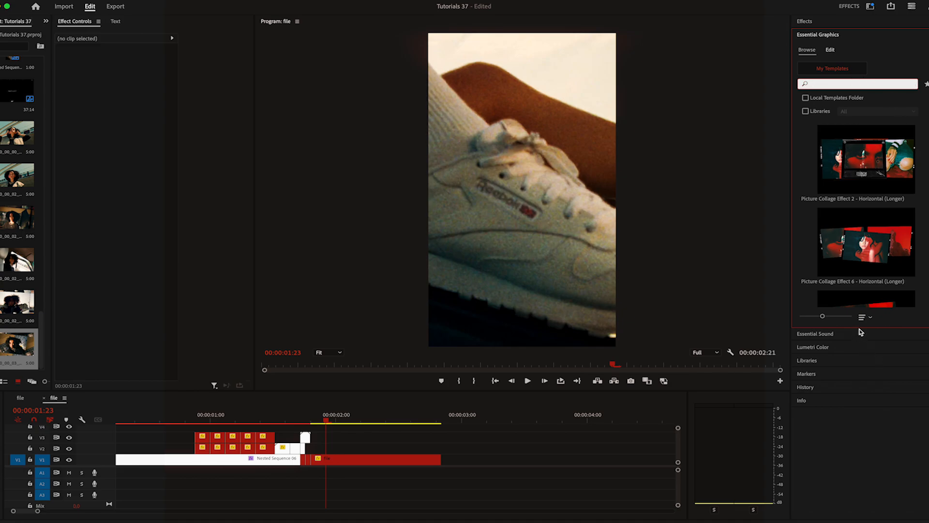
pyautogui.moveTo(861, 328); pyautogui.dragTo(861, 510)
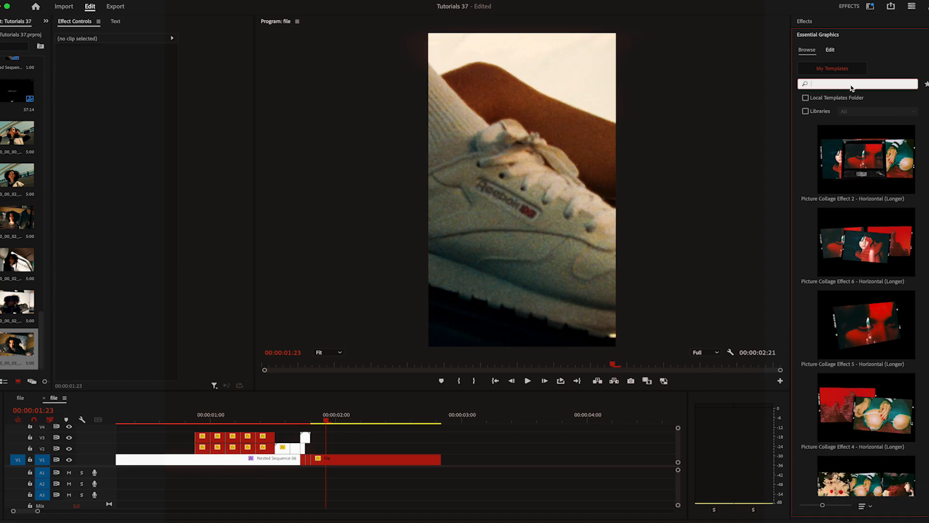
pyautogui.press('BackSpace')
pyautogui.write('ve')
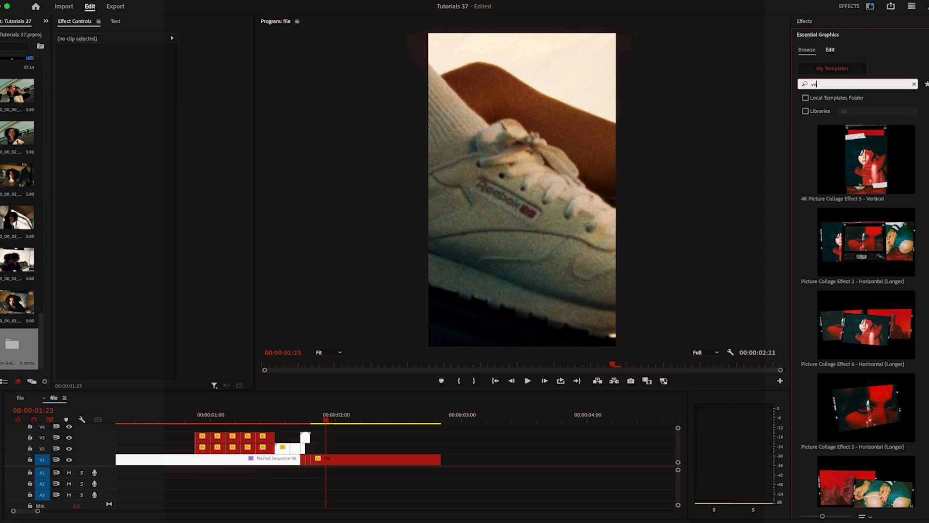
pyautogui.write('rtical')
pyautogui.press('Return')
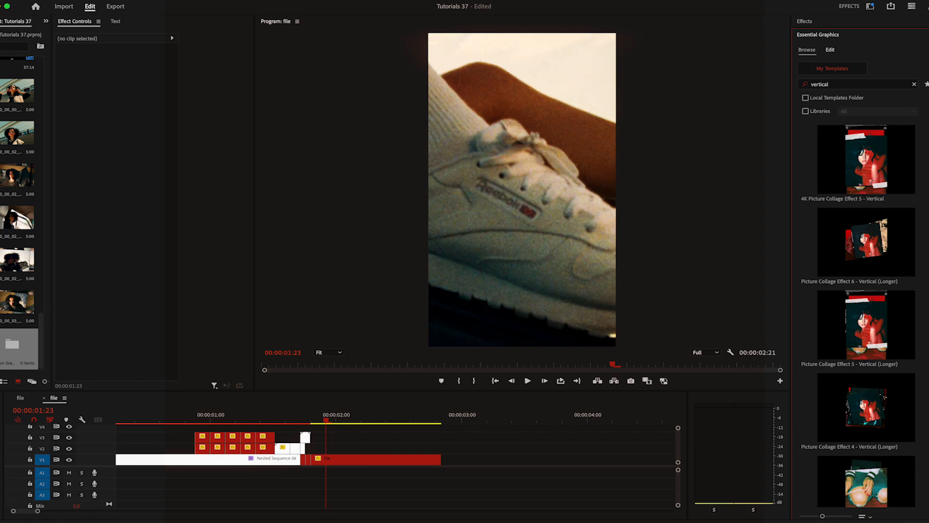
# Try Picture Collage Effect 4 - Vertical (Longer) on V2 above the last clip, play it back and delete it
pyautogui.scroll(-2, 857, 315)
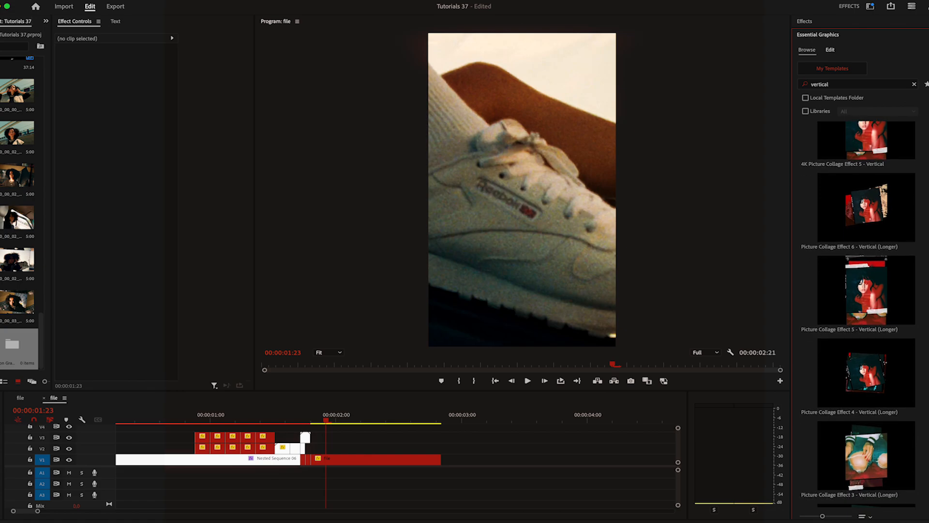
pyautogui.scroll(-10, 897, 202)
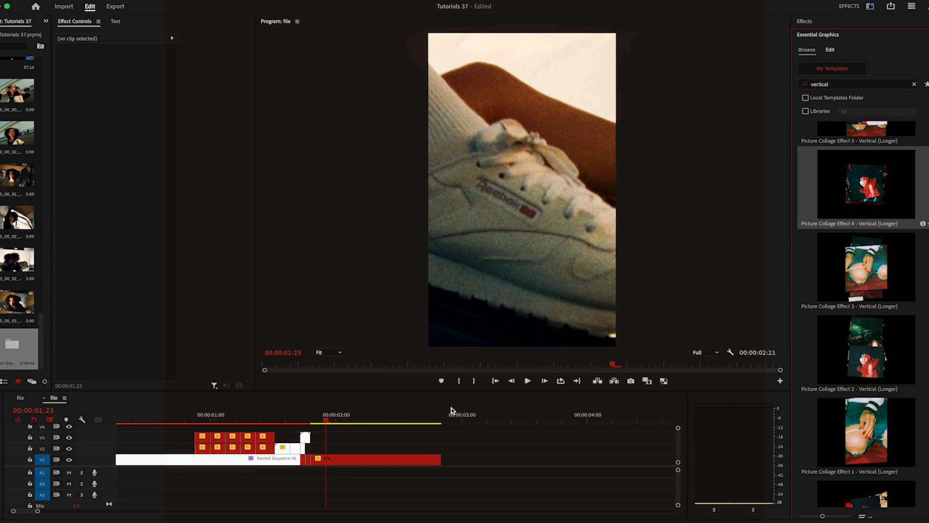
pyautogui.moveTo(451, 410); pyautogui.dragTo(412, 448)
pyautogui.click(528, 380)
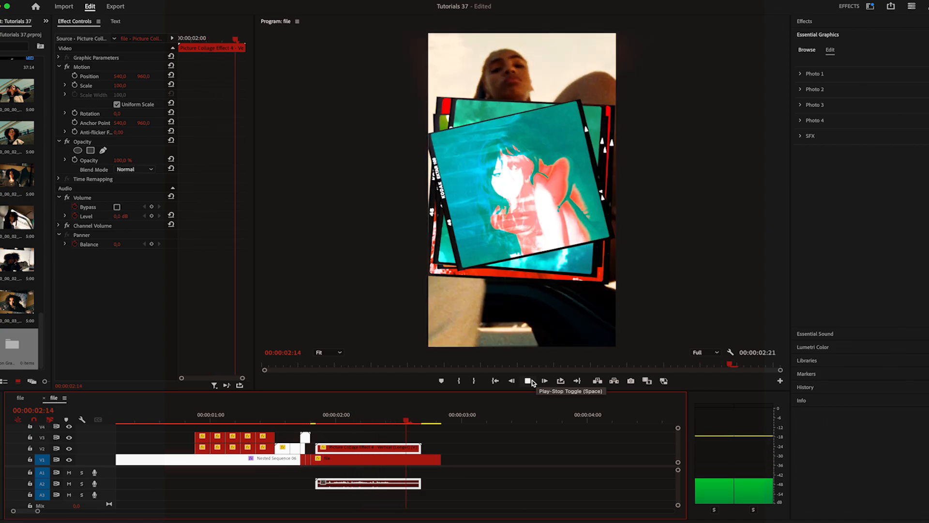
pyautogui.click(528, 380)
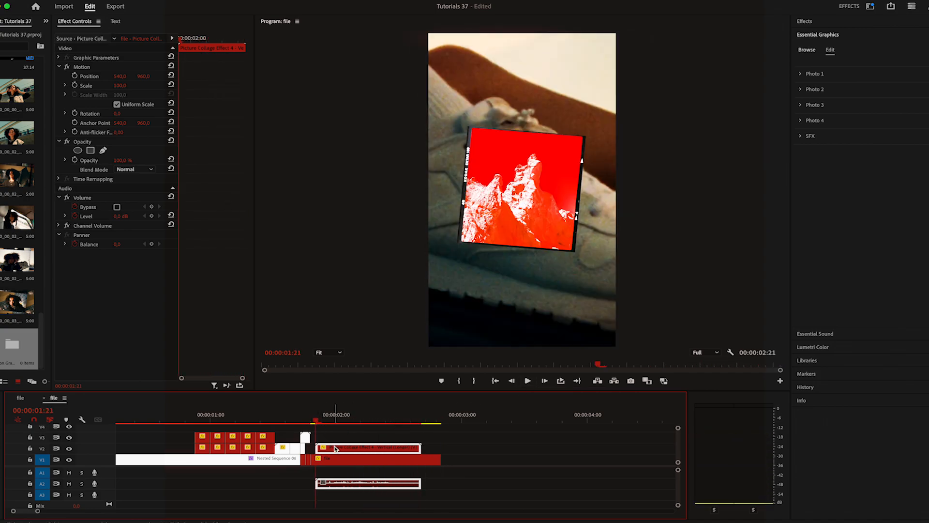
pyautogui.press('Delete')
# Place the Picture Collage Effect 1 - Vertical template on V2 at 00:00:01:21 and play it back
pyautogui.click(830, 39)
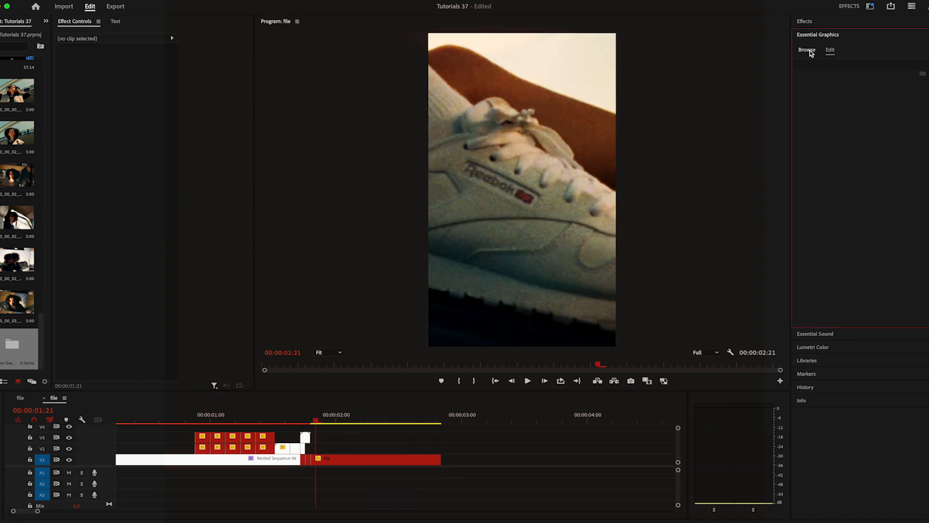
pyautogui.click(808, 50)
pyautogui.scroll(-3, 927, 209)
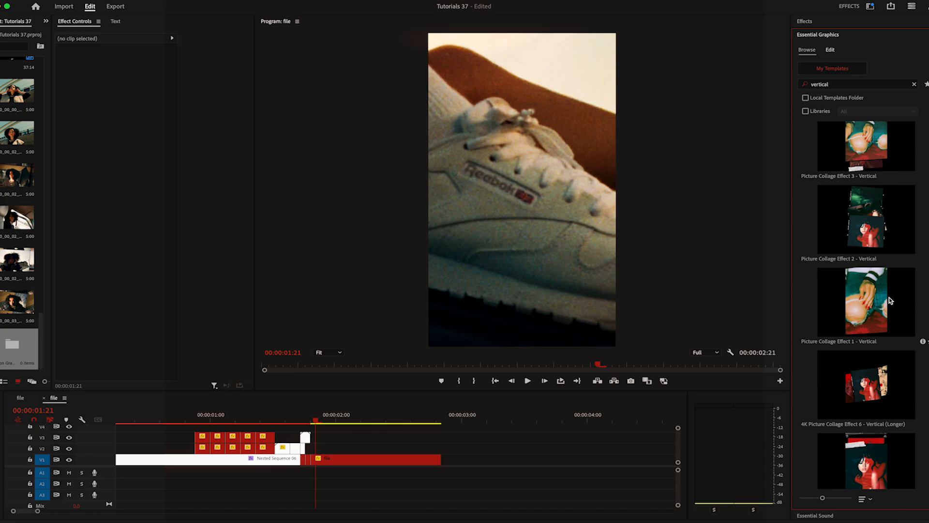
pyautogui.click(864, 305)
pyautogui.moveTo(767, 344); pyautogui.dragTo(317, 448)
pyautogui.click(527, 381)
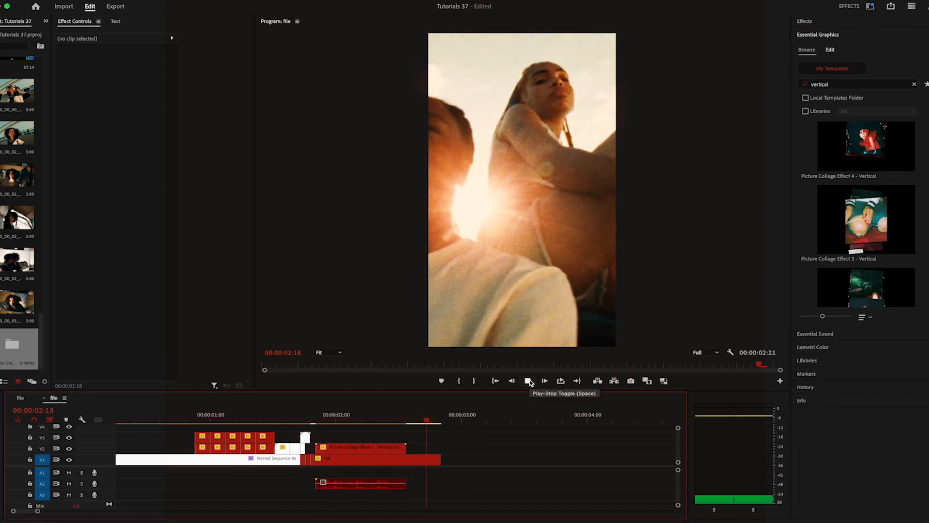
# Align the collage template with the start of the last base clip, trim the footage to the template's end and play back
pyautogui.moveTo(305, 417); pyautogui.dragTo(285, 422)
pyautogui.moveTo(331, 448); pyautogui.dragTo(330, 453)
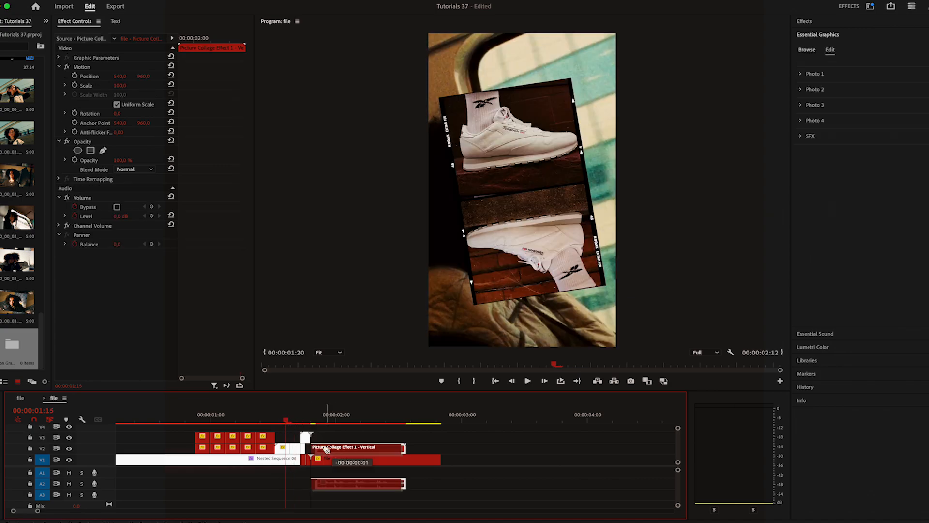
pyautogui.click(528, 382)
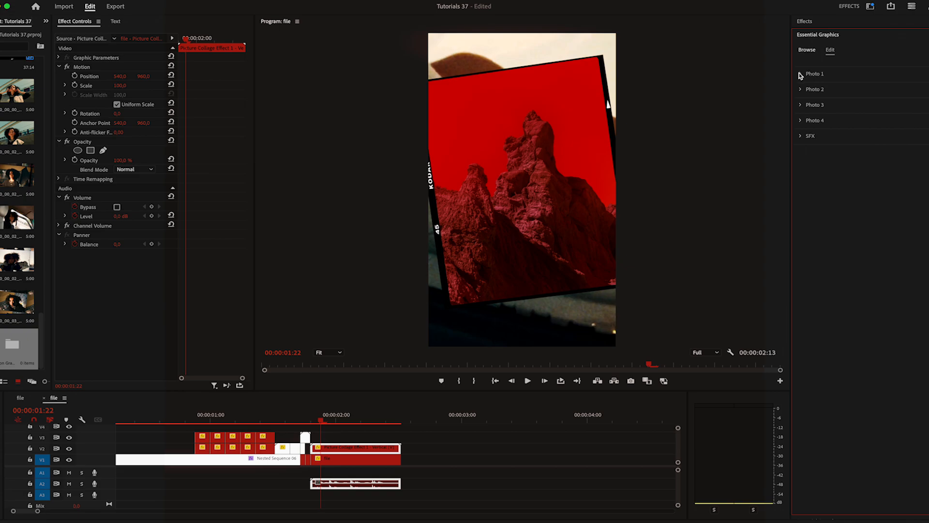
# Replace the collage template's Photo 1 with the still of the woman holding her hair and set its height scale to 122 %
pyautogui.click(348, 453)
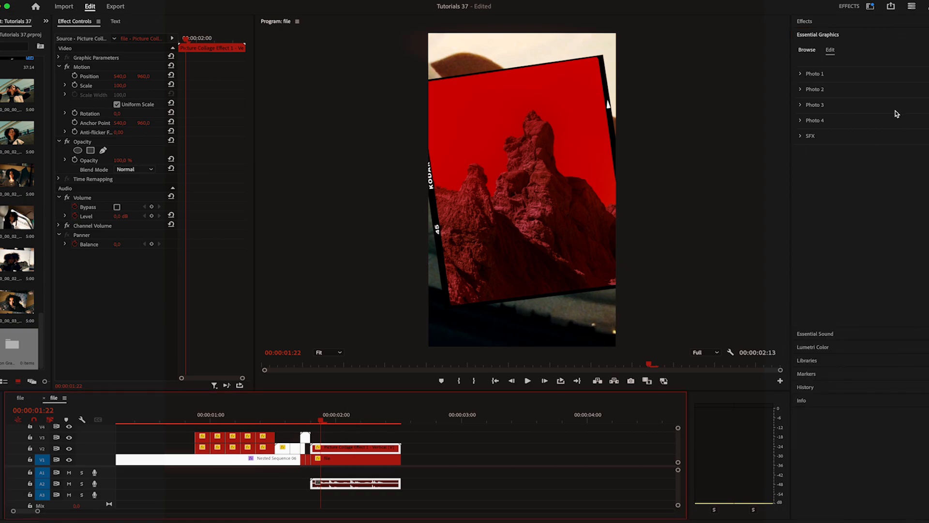
pyautogui.click(801, 74)
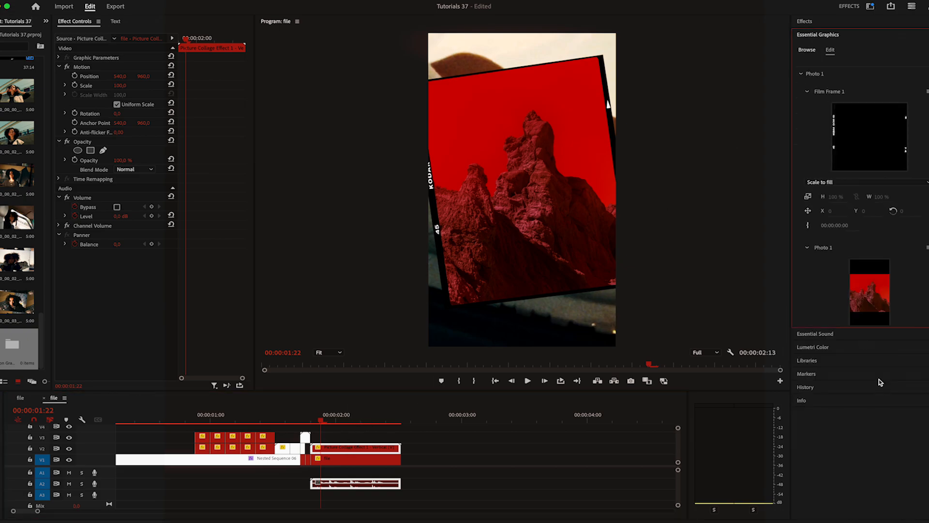
pyautogui.moveTo(862, 326); pyautogui.dragTo(862, 381)
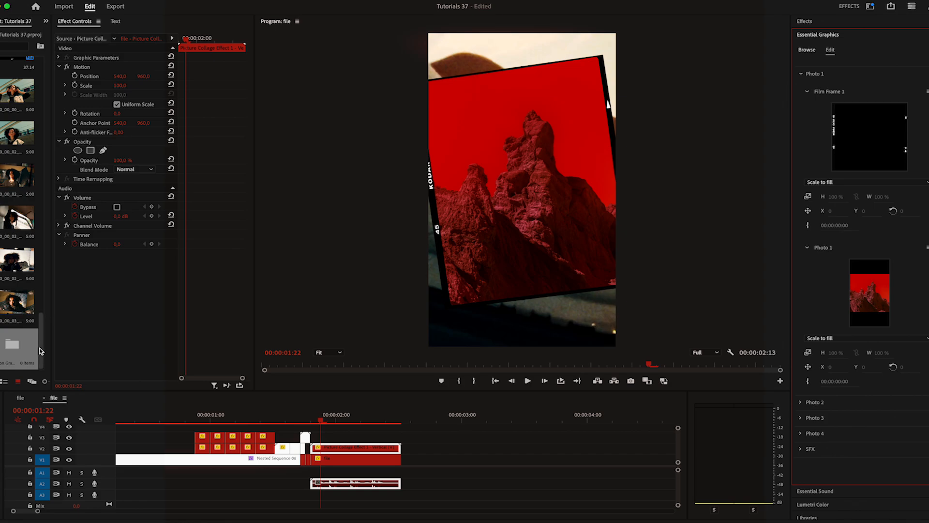
pyautogui.scroll(1, 41, 349)
pyautogui.scroll(1, 40, 348)
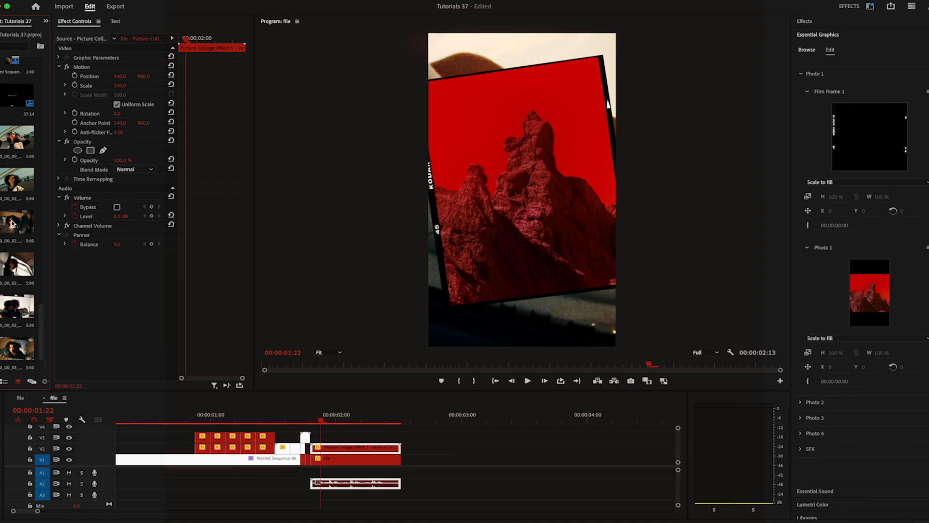
pyautogui.moveTo(17, 306); pyautogui.dragTo(865, 295)
pyautogui.moveTo(841, 353); pyautogui.dragTo(840, 353)
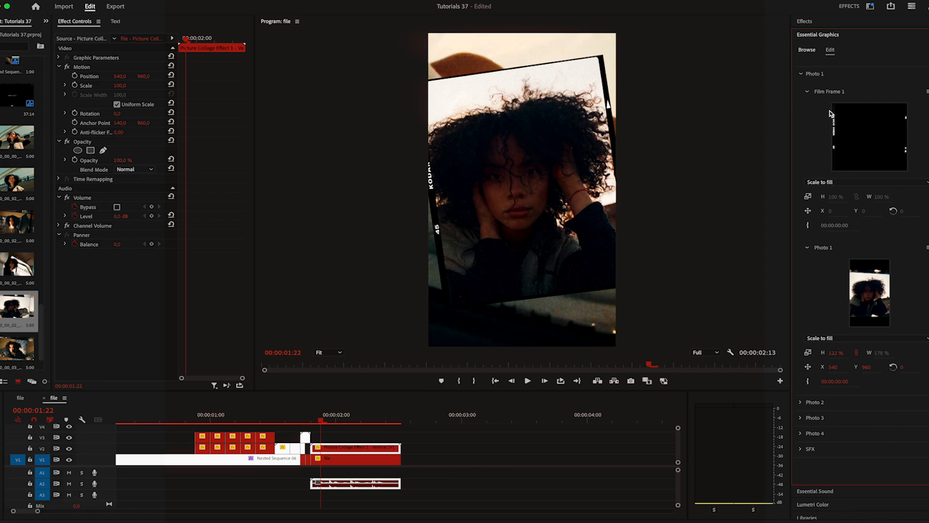
# Replace the template's Photo 2 with the still of the smiling woman in the car and adjust its scale
pyautogui.click(802, 74)
pyautogui.click(801, 90)
pyautogui.moveTo(322, 420); pyautogui.dragTo(334, 418)
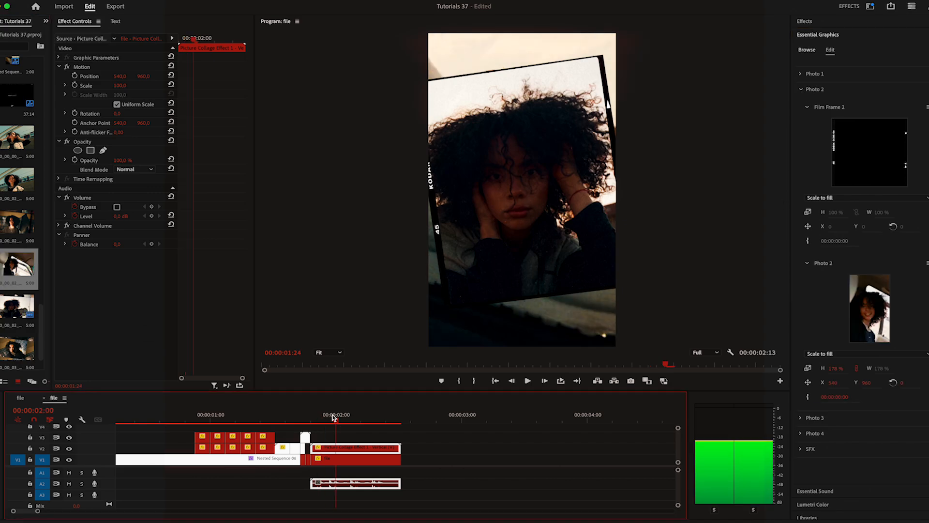
pyautogui.moveTo(334, 419); pyautogui.dragTo(346, 418)
pyautogui.moveTo(841, 369); pyautogui.dragTo(840, 369)
# Fill Photo 3 with the close-up necklace portrait at 130 % height scale, and replace and rescale Photo 4
pyautogui.moveTo(347, 419); pyautogui.dragTo(366, 419)
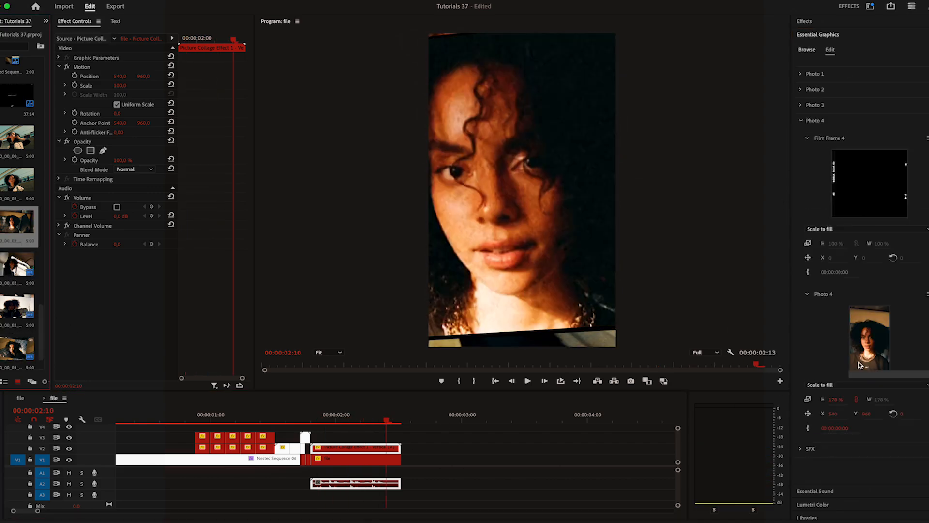
pyautogui.click(838, 398)
pyautogui.write('90')
pyautogui.press('Return')
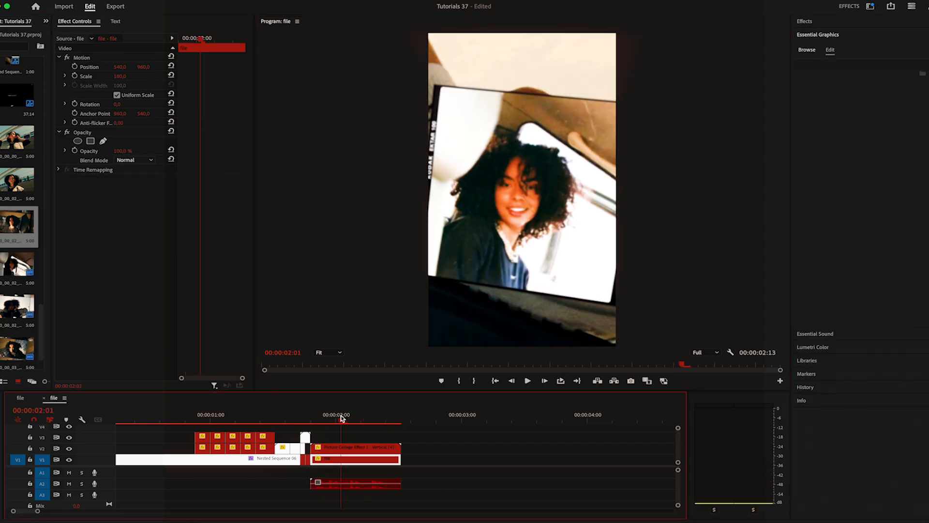
# Mark in and out points around the collage section up to 00:00:02:13 and render its effects
pyautogui.press('i')
pyautogui.moveTo(342, 412); pyautogui.dragTo(401, 410)
pyautogui.press('o')
pyautogui.click(120, 0)
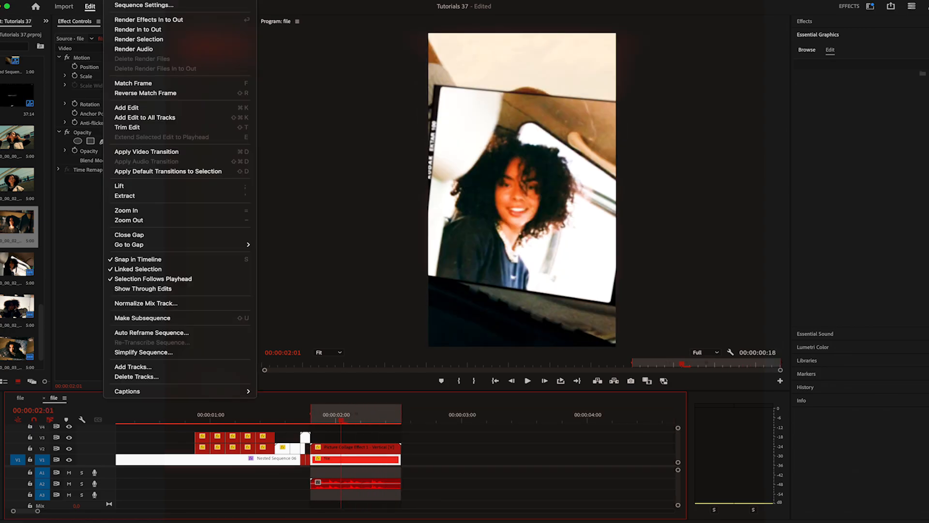
pyautogui.click(148, 20)
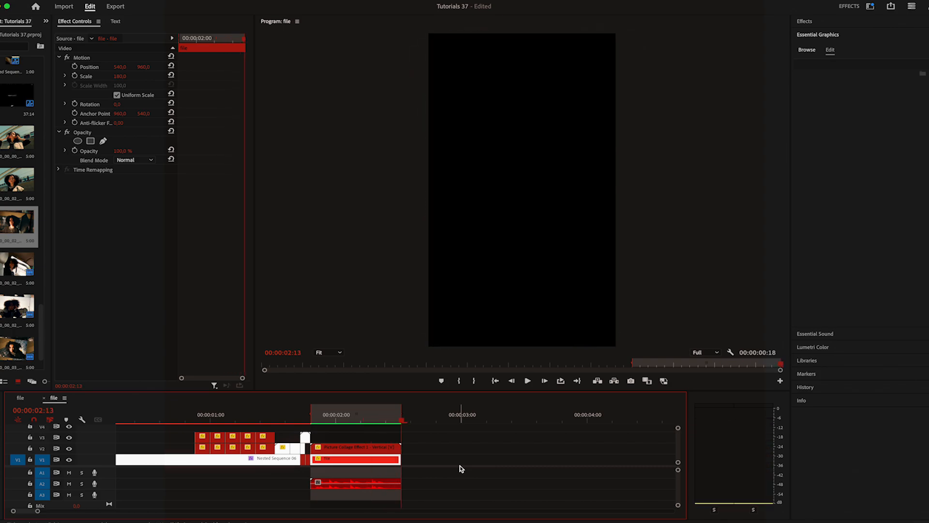
# Turn on loop playback and watch the rendered collage section
pyautogui.click(563, 382)
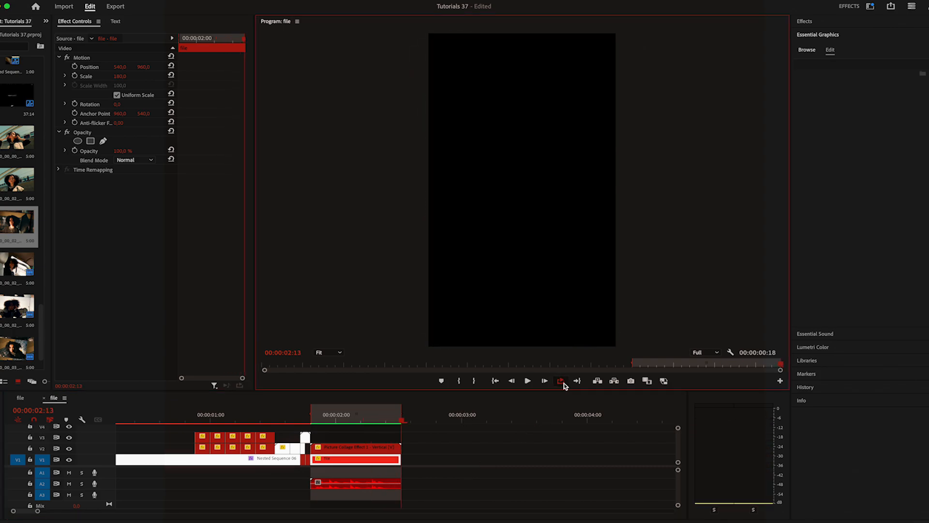
pyautogui.click(528, 381)
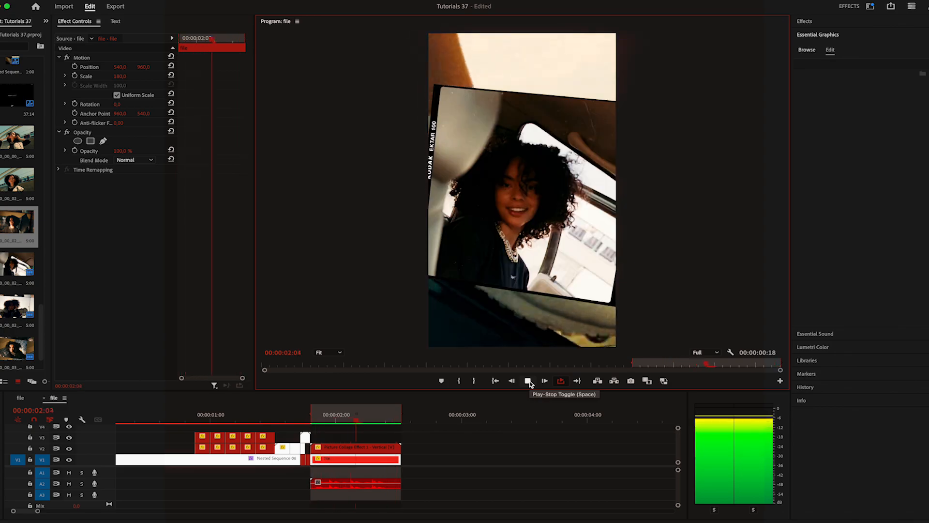
pyautogui.click(528, 381)
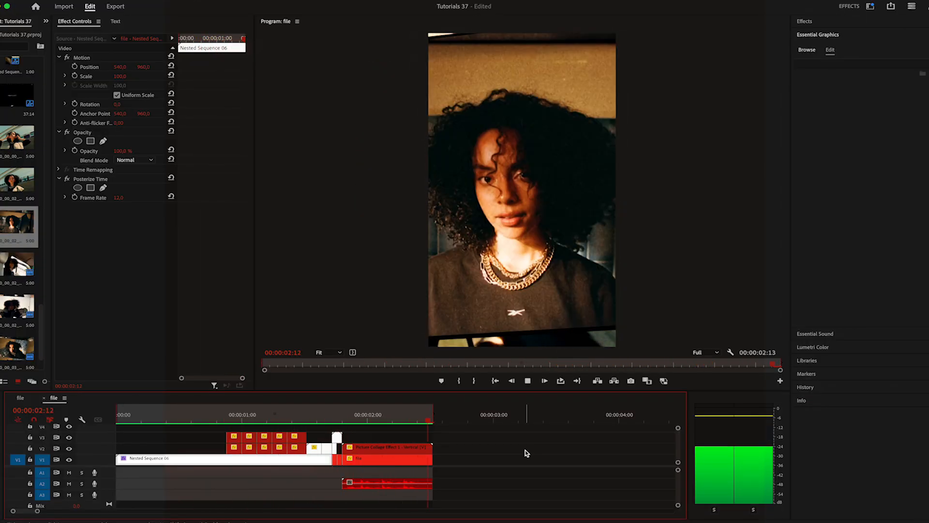
# Play back the whole edit from 00:00:00:00
pyautogui.click(136, 416)
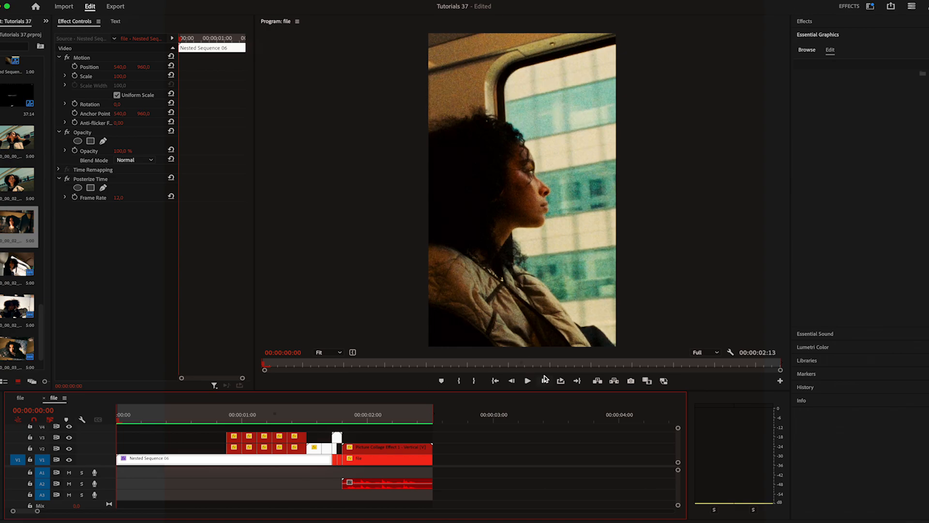
pyautogui.click(528, 380)
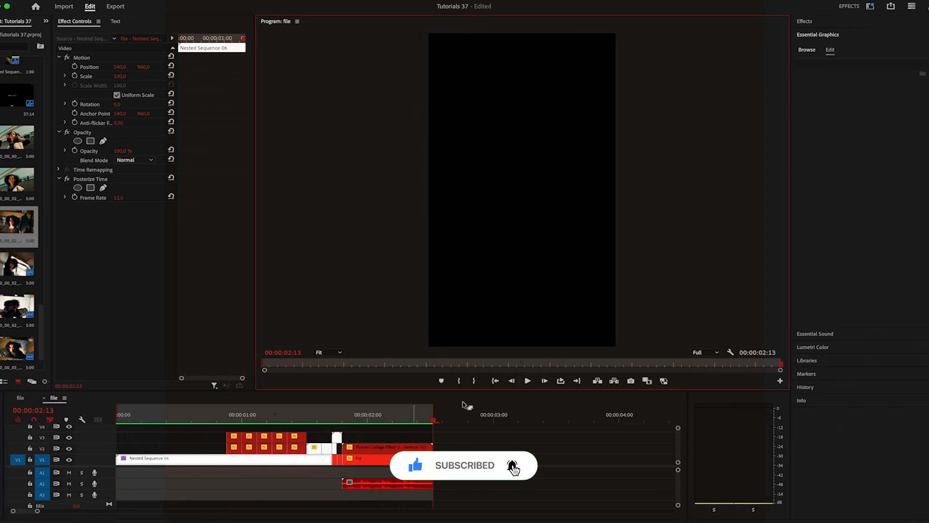
pyautogui.click(527, 381)
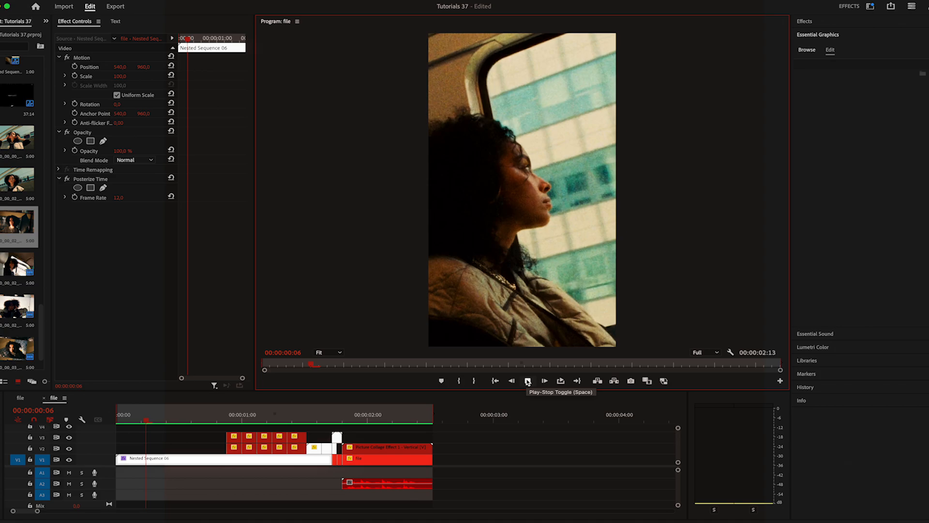